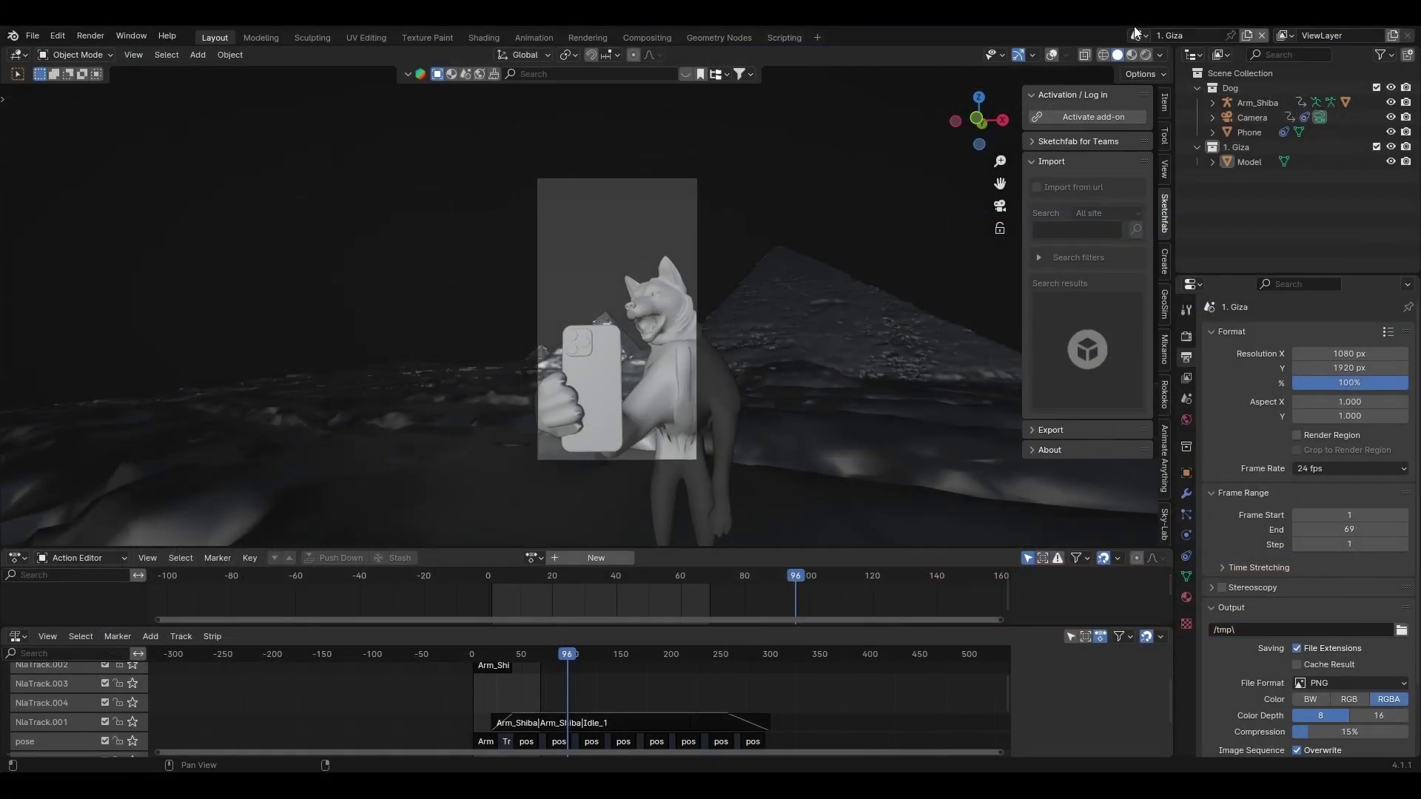
- Browse the scenes, briefly visiting 4. Stonehenge, then add a new empty scene named Scene
{"action": "left_click", "coordinate": [1137, 35]}
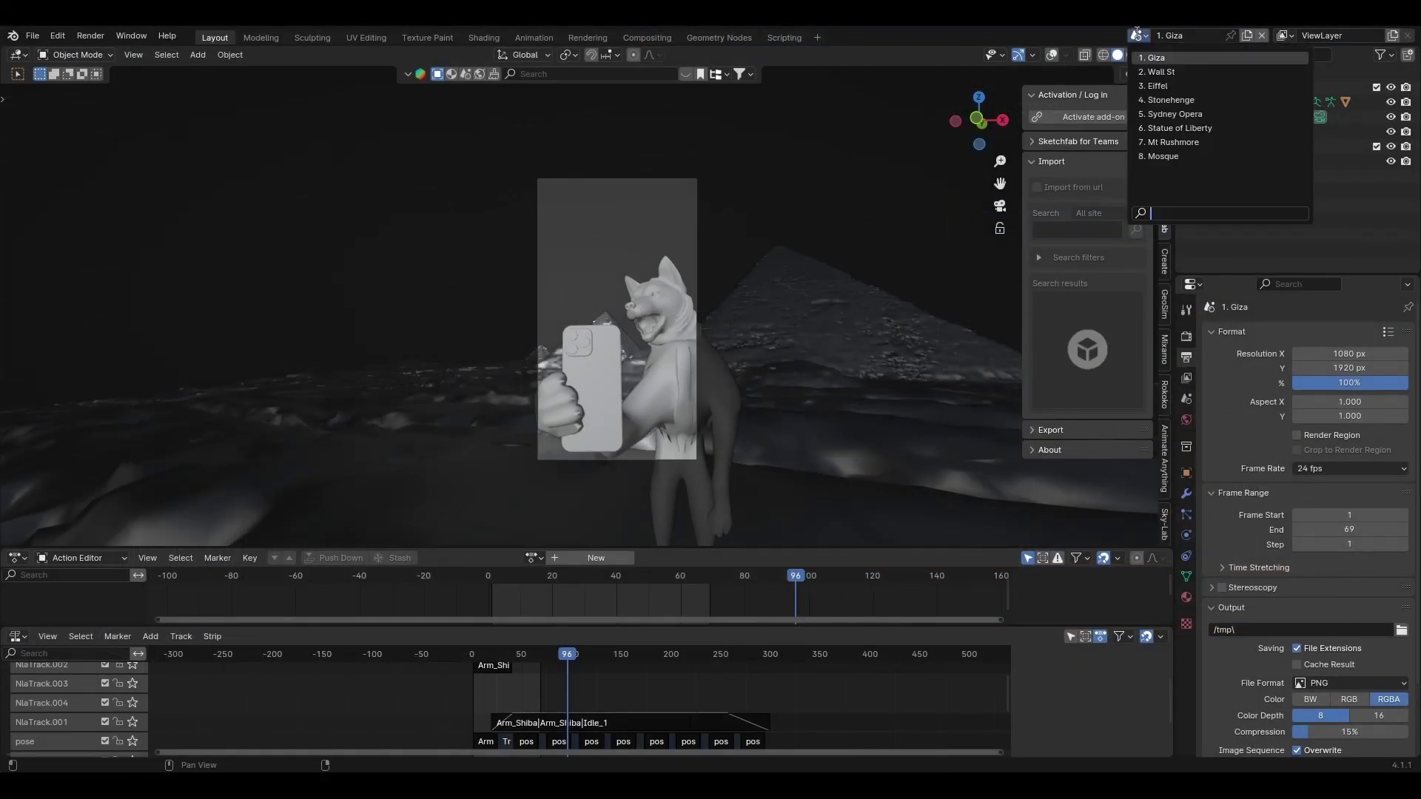
{"action": "left_click", "coordinate": [1155, 100]}
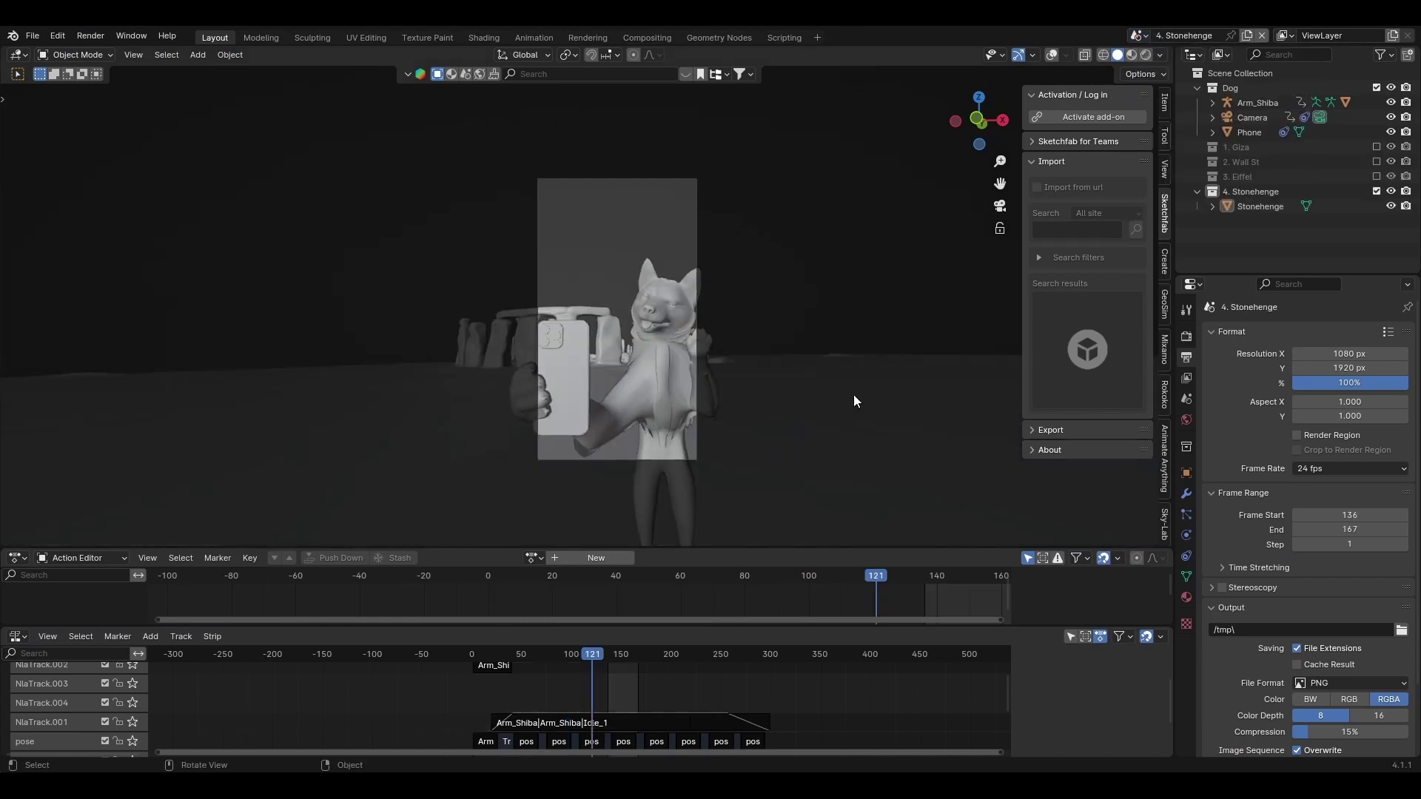
{"action": "left_click", "coordinate": [1140, 36]}
{"action": "left_click", "coordinate": [1154, 58]}
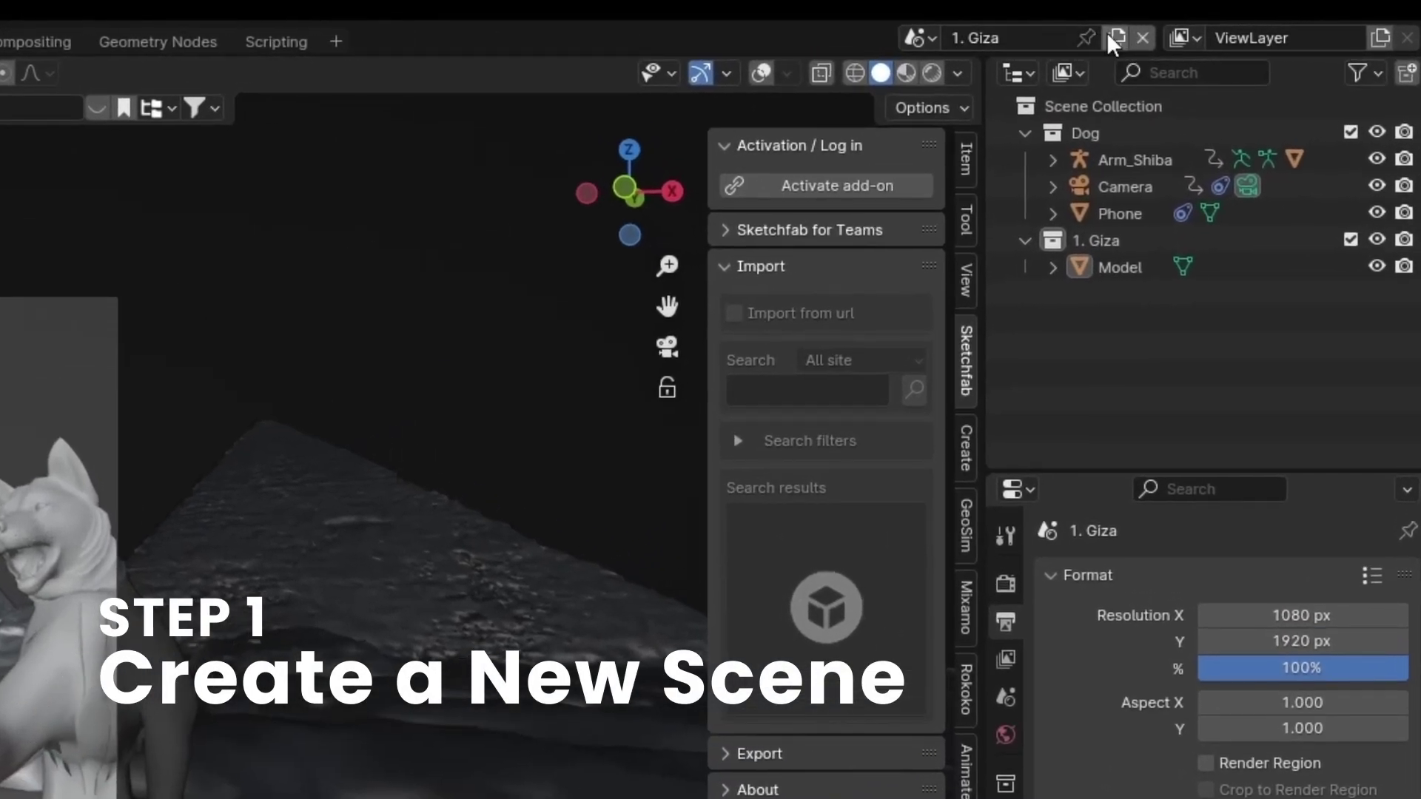
{"action": "left_click", "coordinate": [1114, 34]}
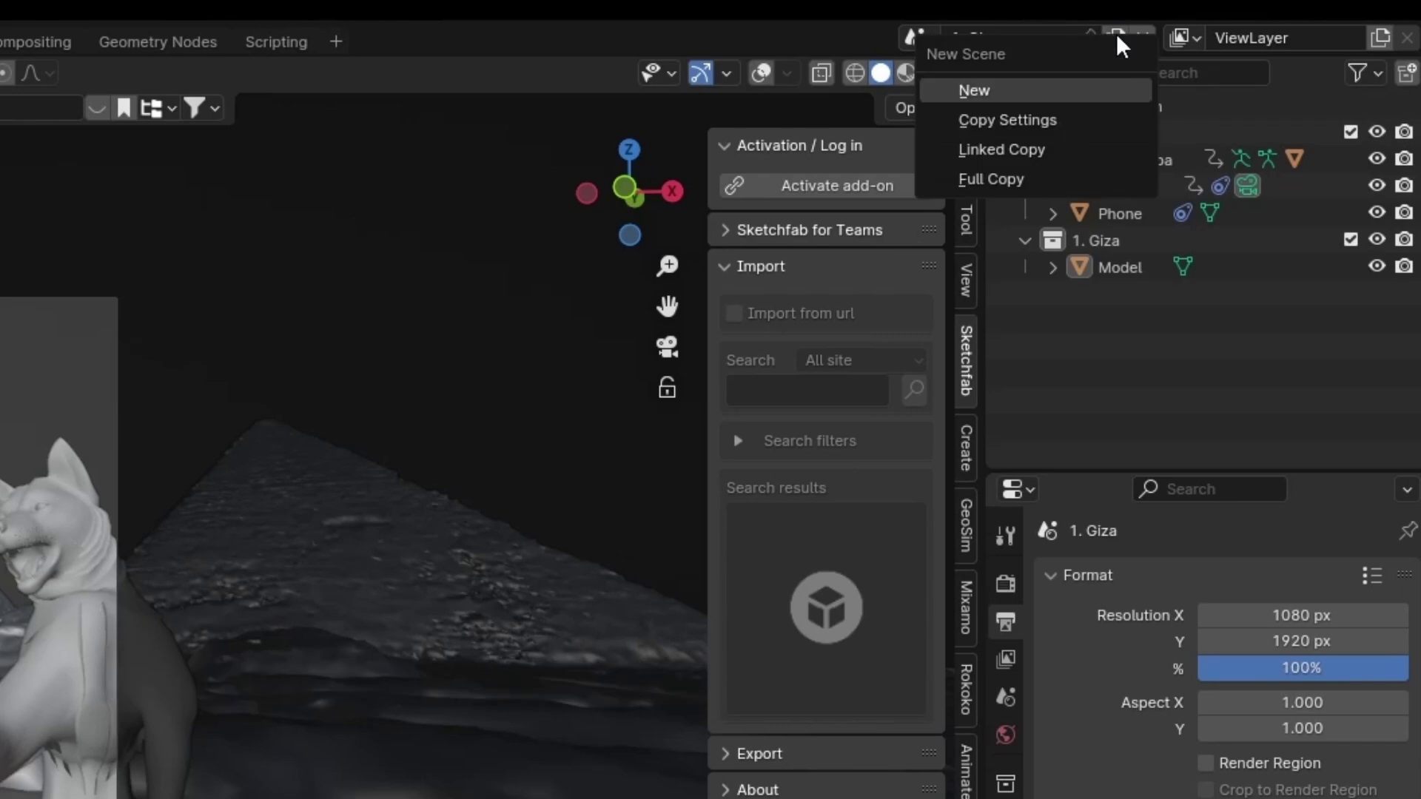
{"action": "left_click", "coordinate": [1010, 91]}
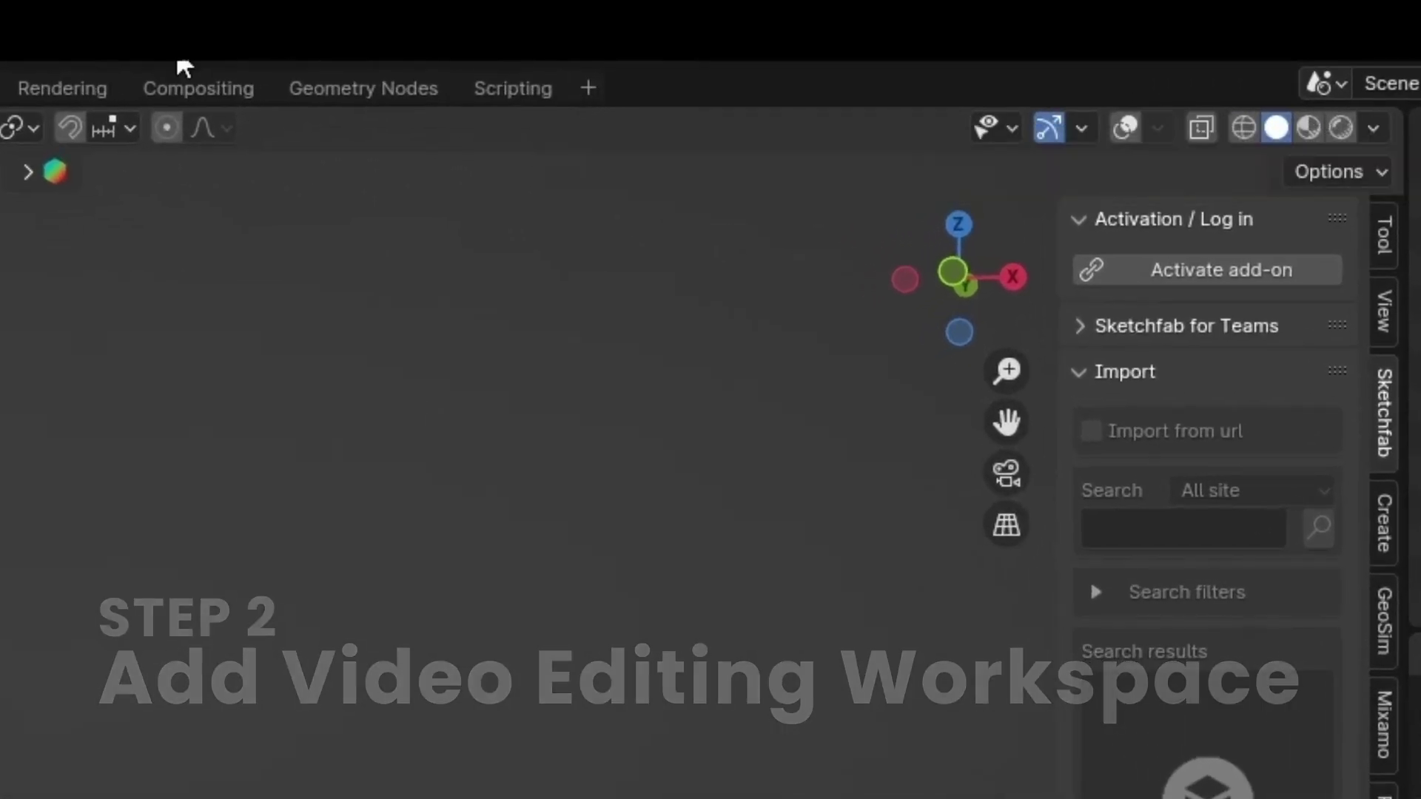
- Add the Video Editing > Video Editing workspace and switch to it
{"action": "left_click", "coordinate": [587, 89]}
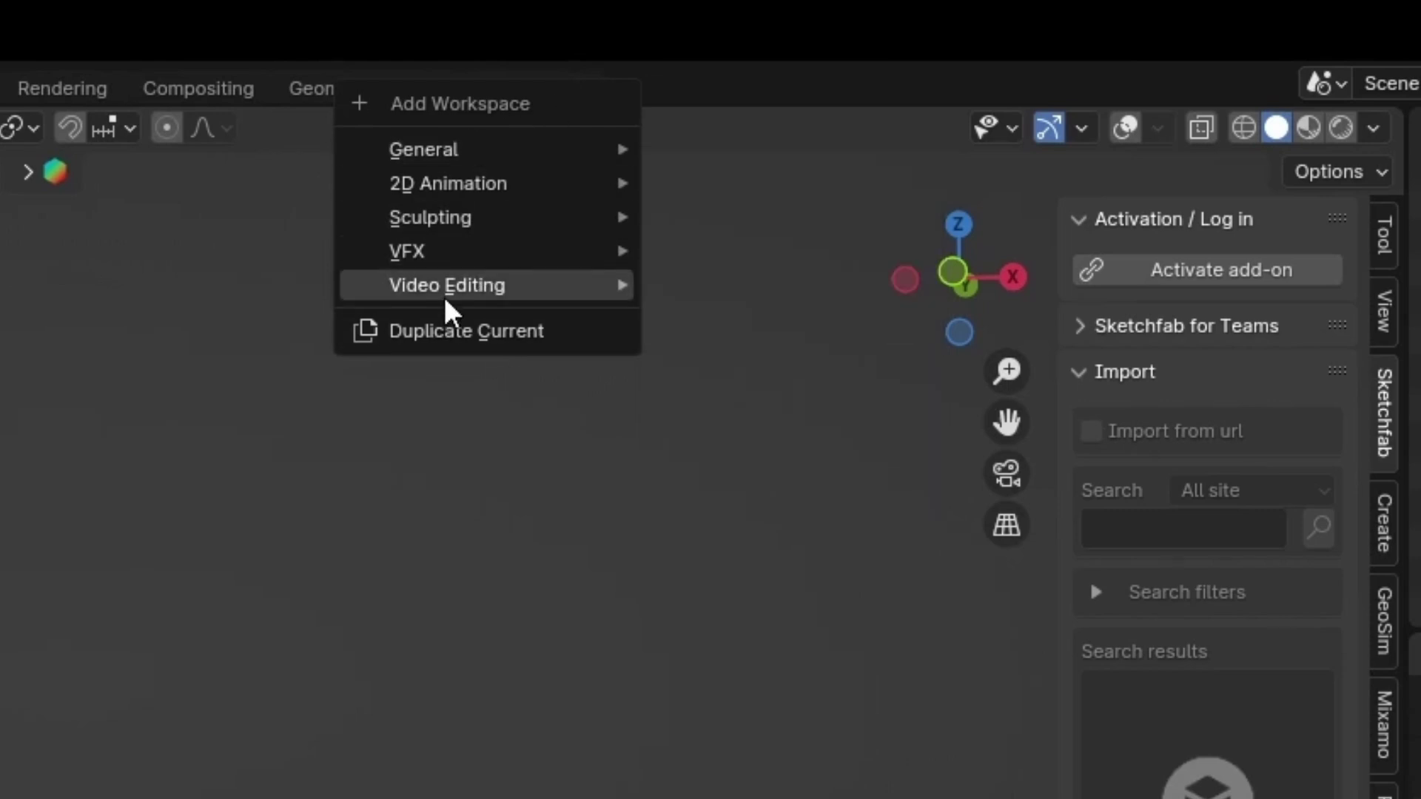
{"action": "mouse_move", "coordinate": [516, 289]}
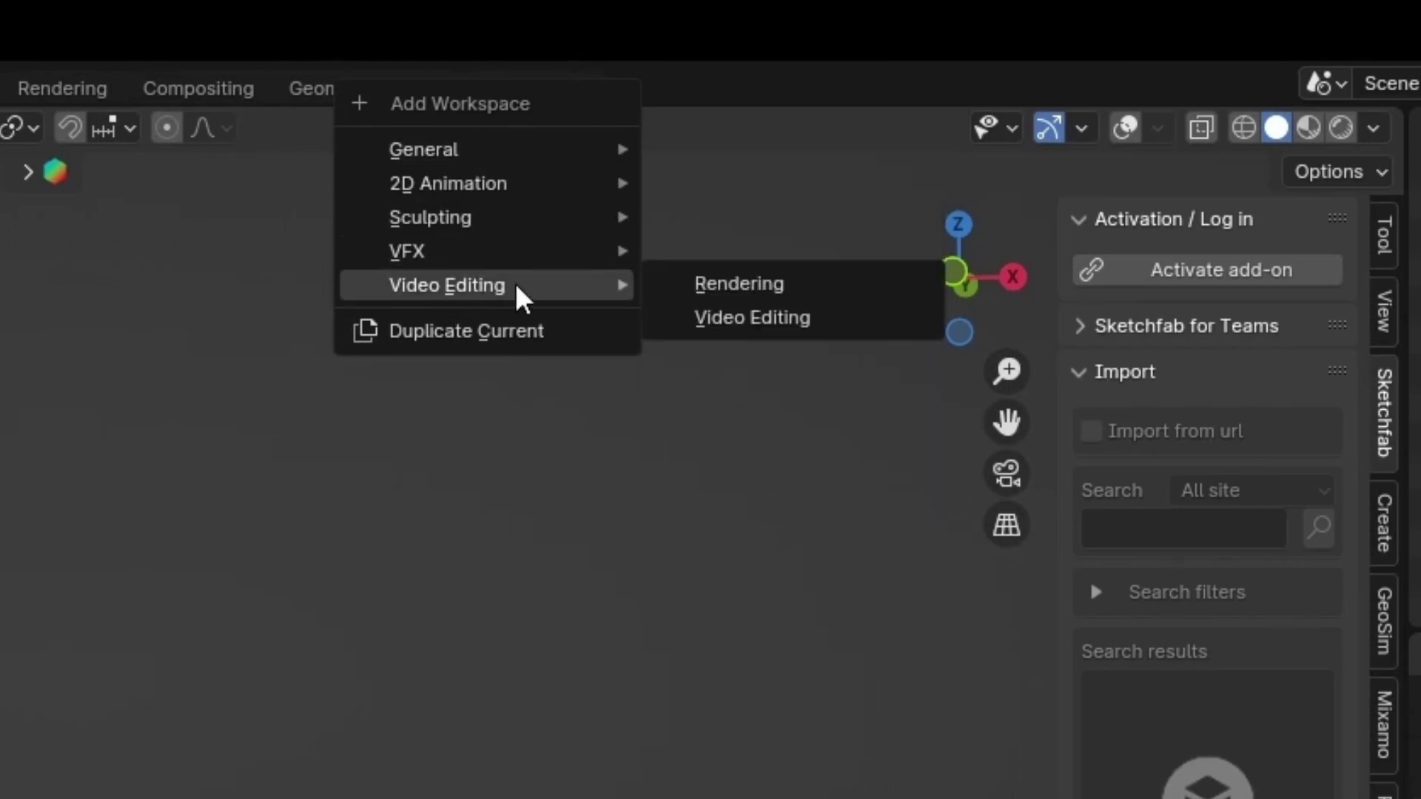
{"action": "left_click", "coordinate": [768, 324]}
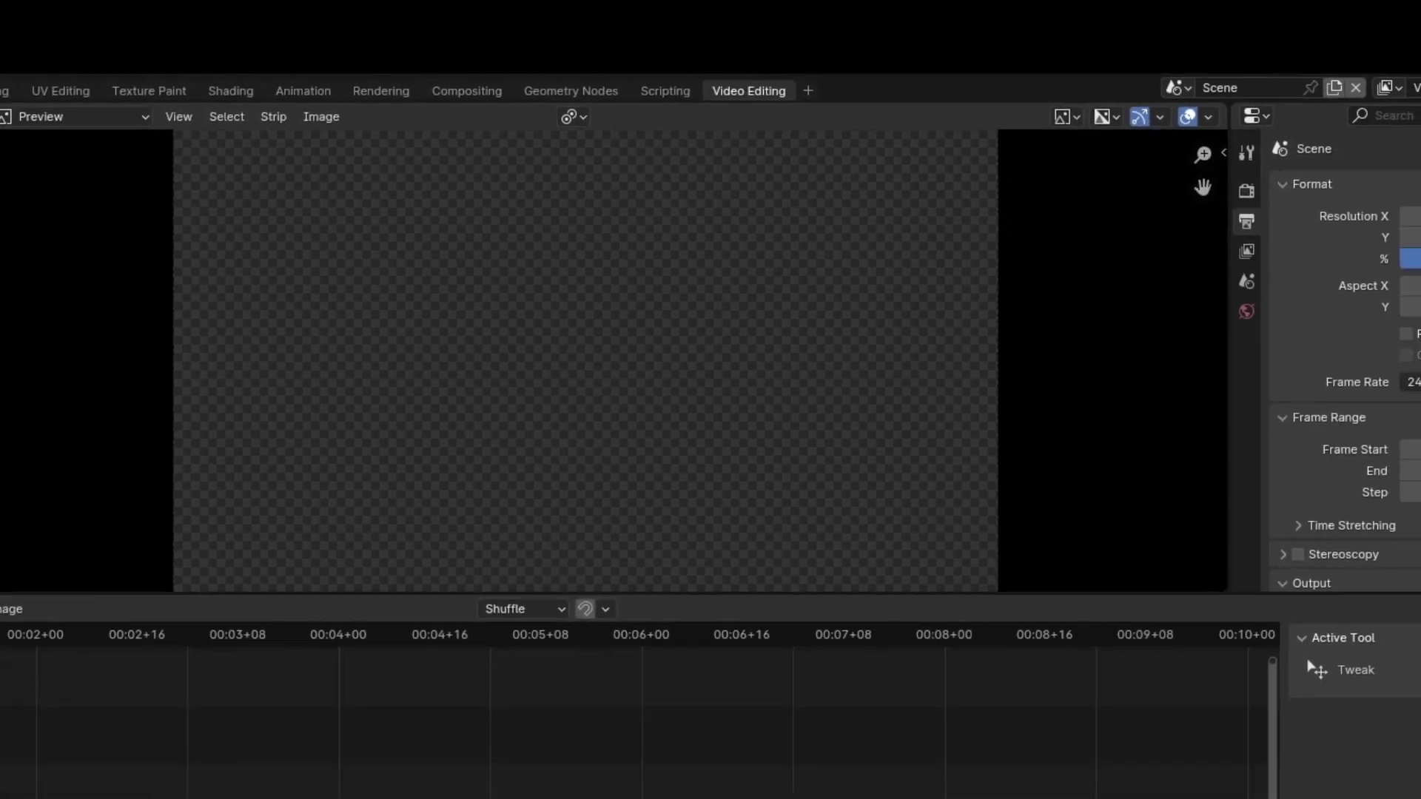
- Resize the preview and sequencer areas of the Video Editing layout
{"action": "left_click_drag", "start_coordinate": [664, 593], "coordinate": [660, 662]}
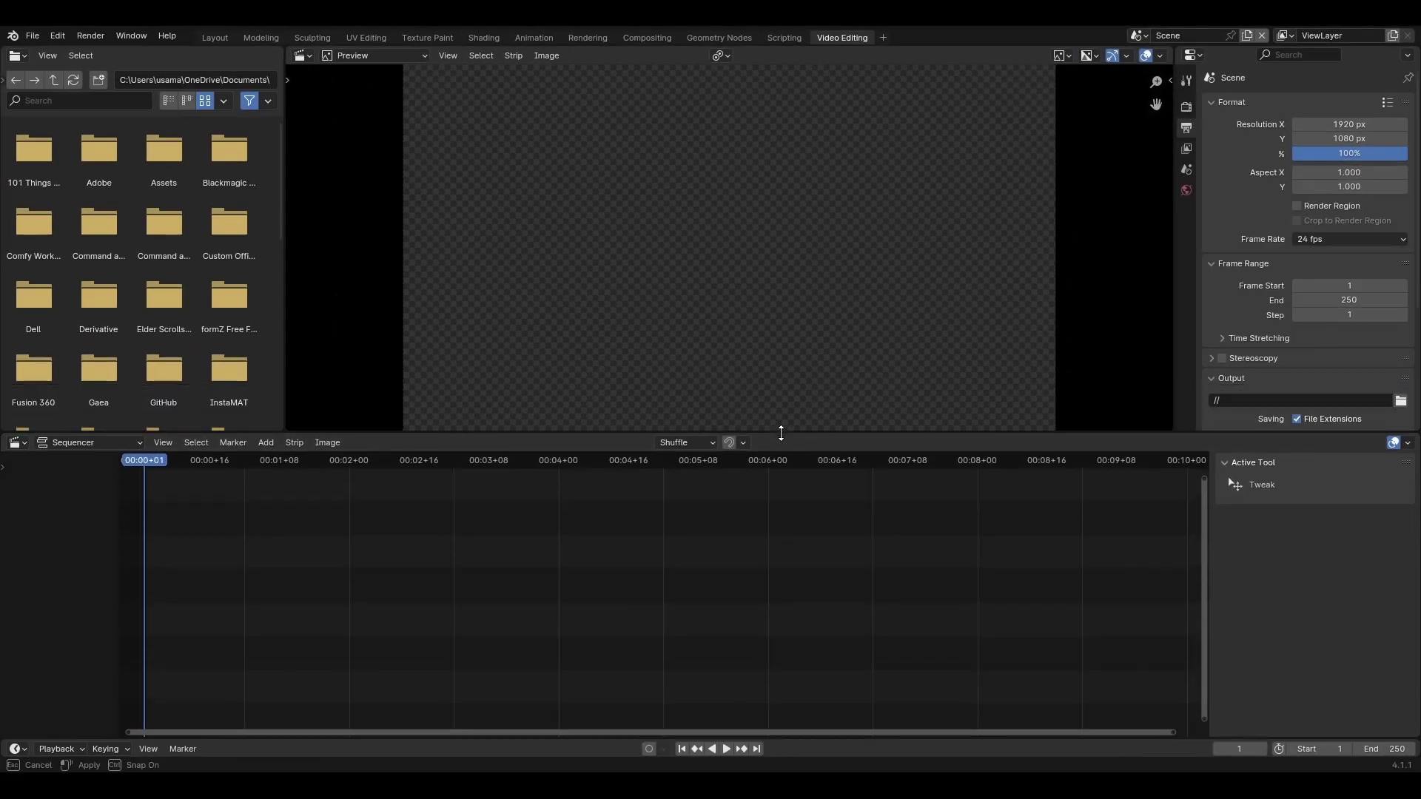
{"action": "left_click_drag", "start_coordinate": [781, 433], "coordinate": [781, 415]}
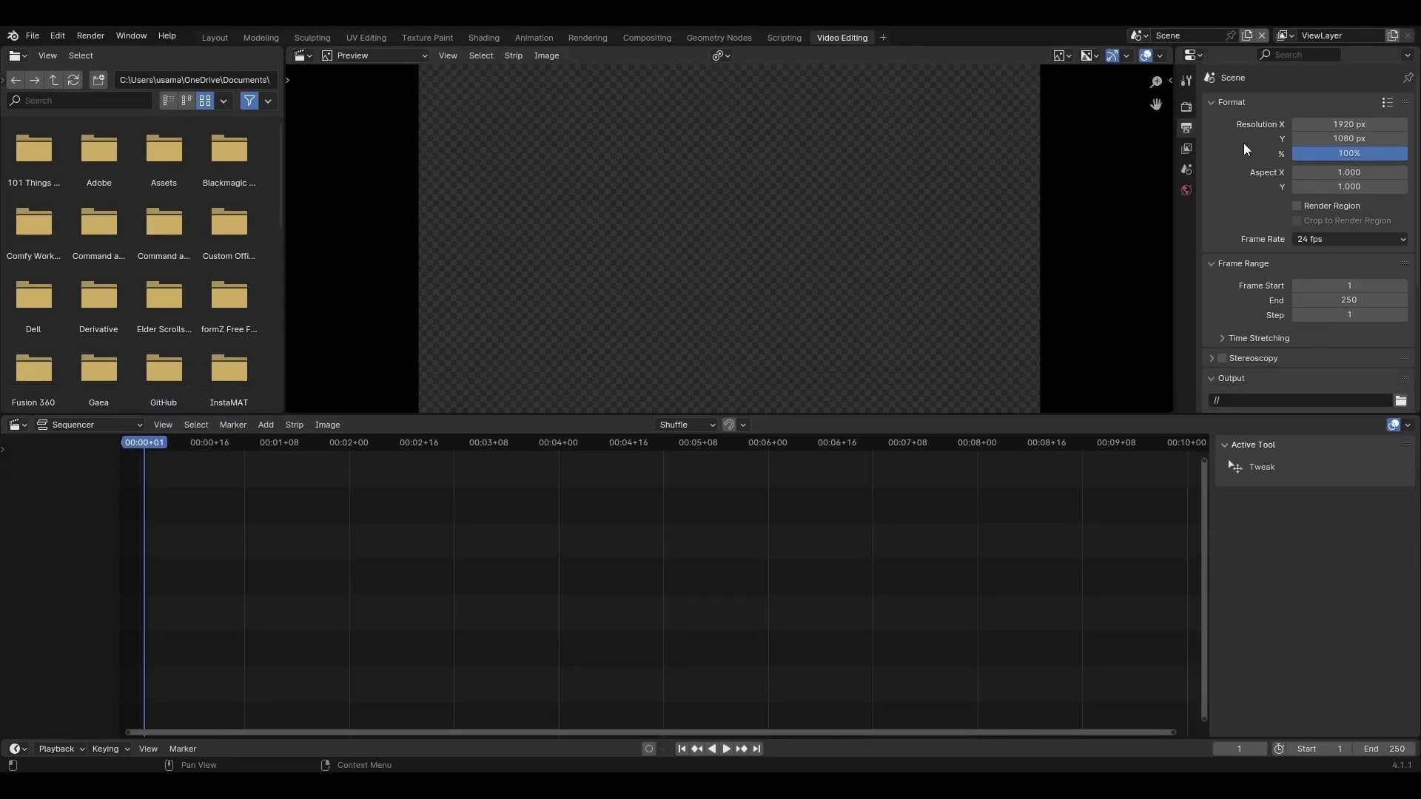
{"action": "left_click_drag", "start_coordinate": [264, 603], "coordinate": [1017, 718]}
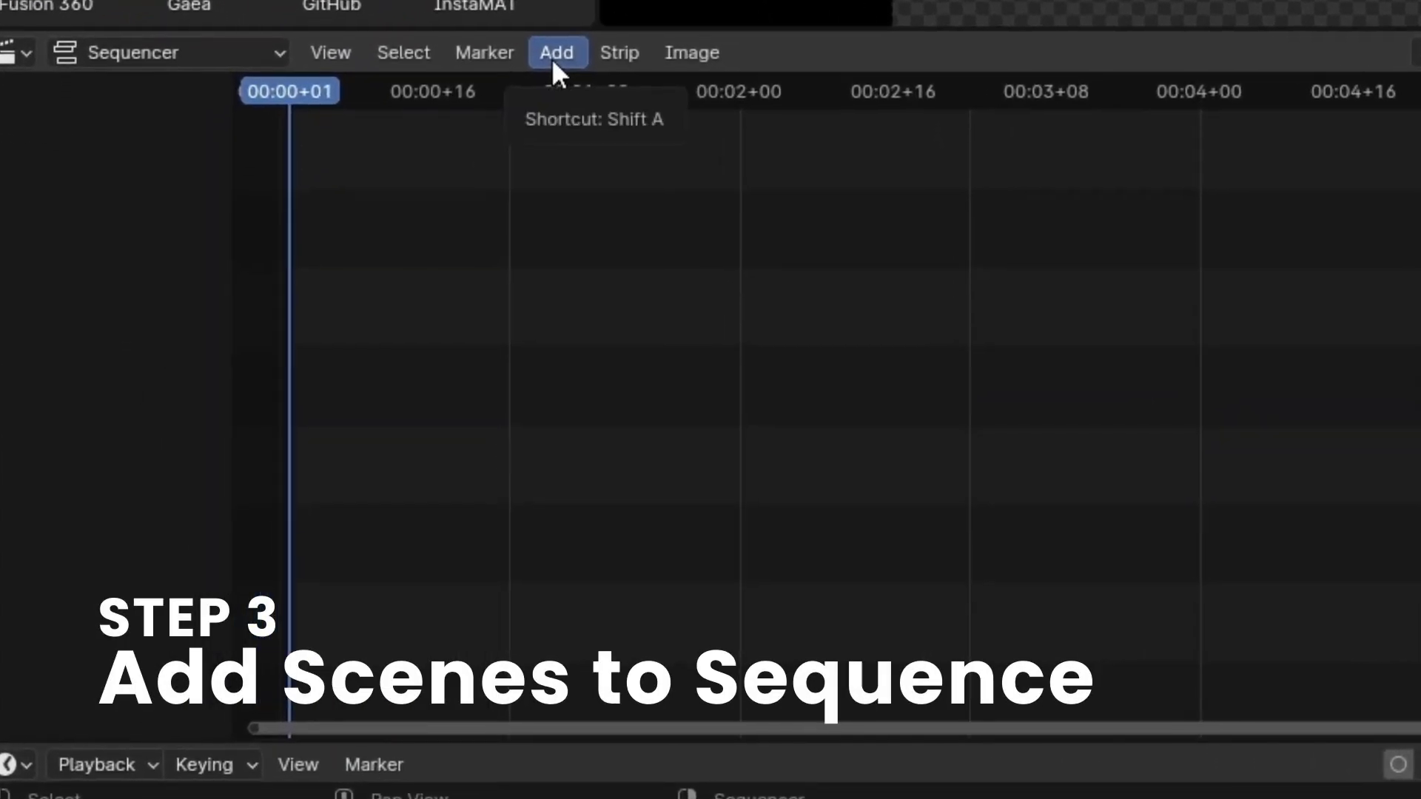
- Add the 1. Giza scene as a 69-frame strip on Channel 1, then play and scrub to frame 28
{"action": "key", "text": "shift+a"}
{"action": "mouse_move", "coordinate": [555, 296]}
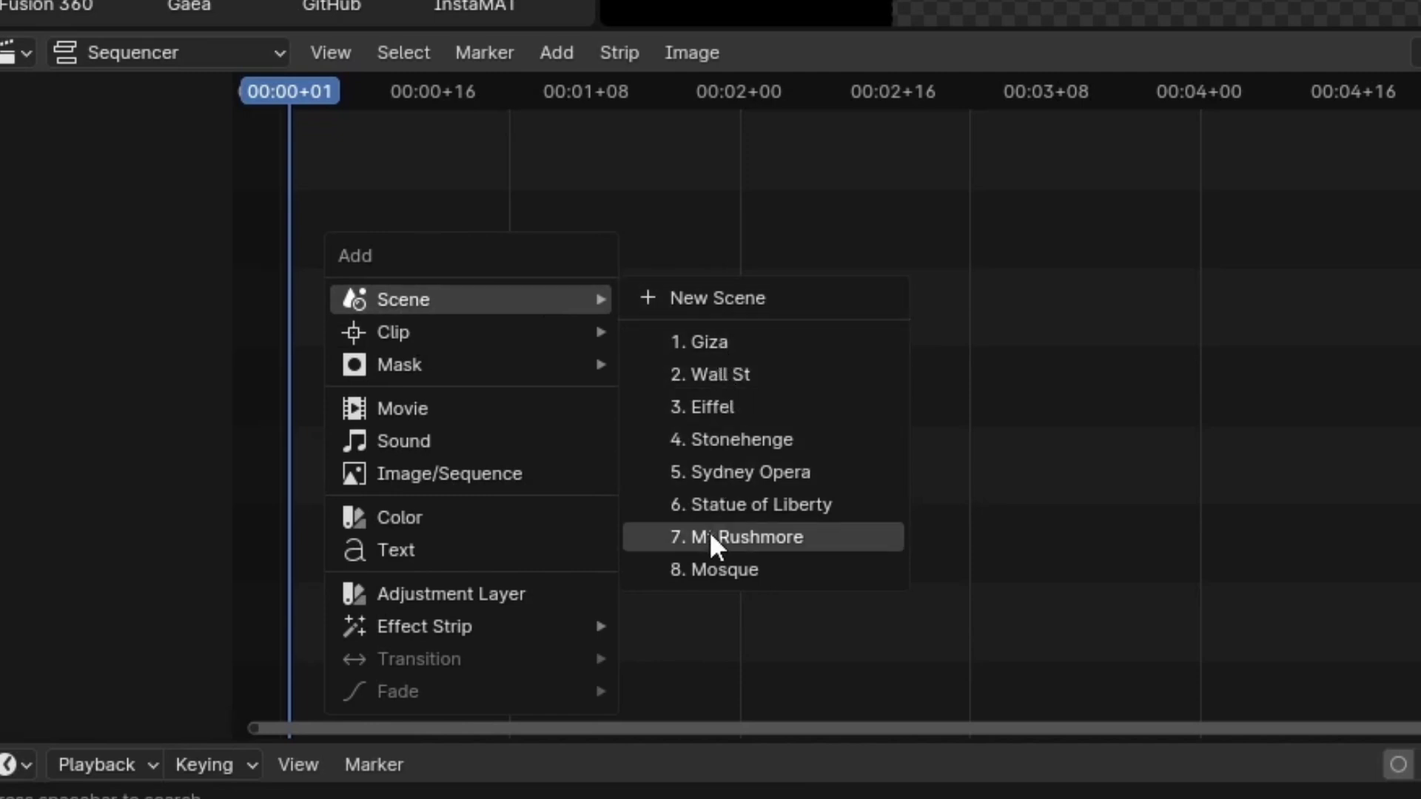
{"action": "left_click", "coordinate": [663, 346]}
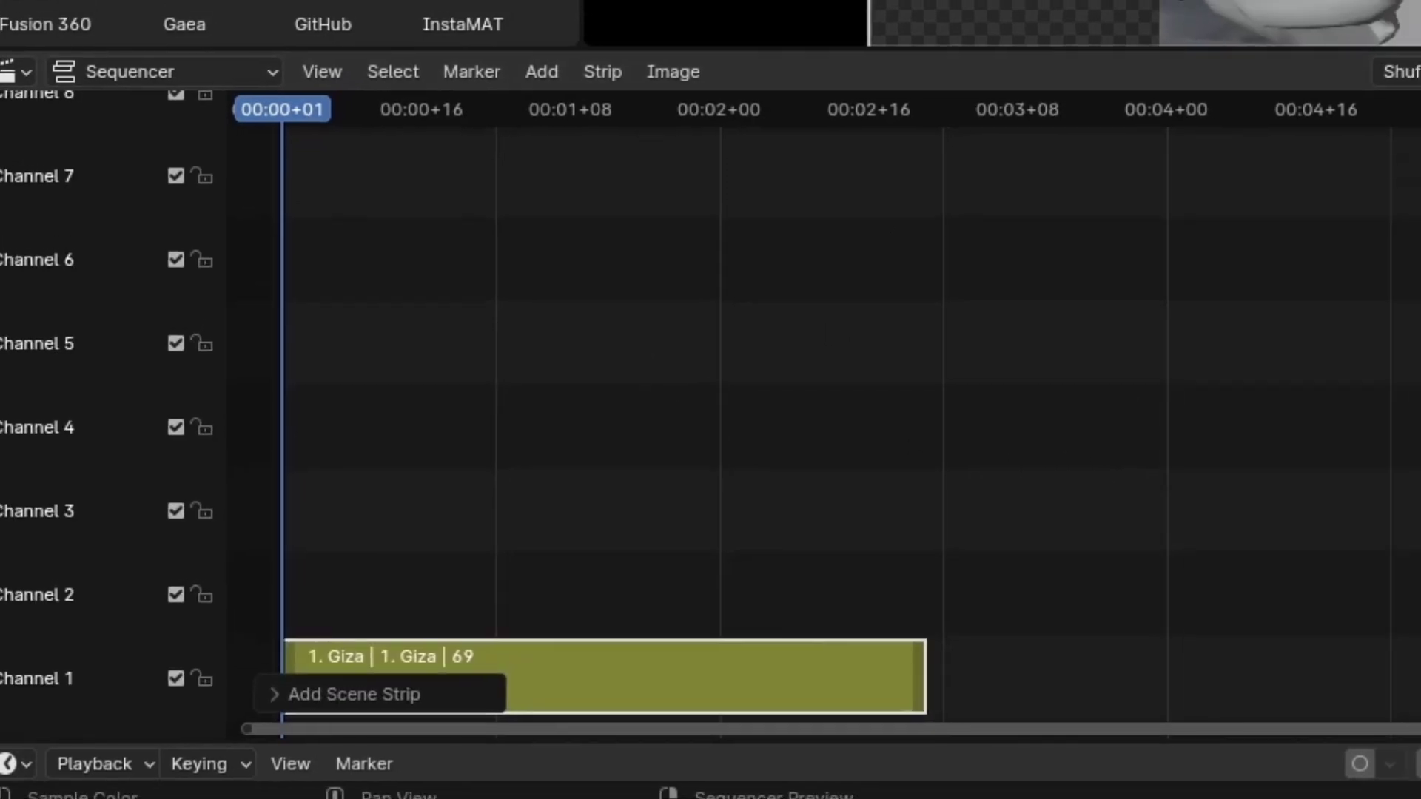
{"action": "key", "text": "space"}
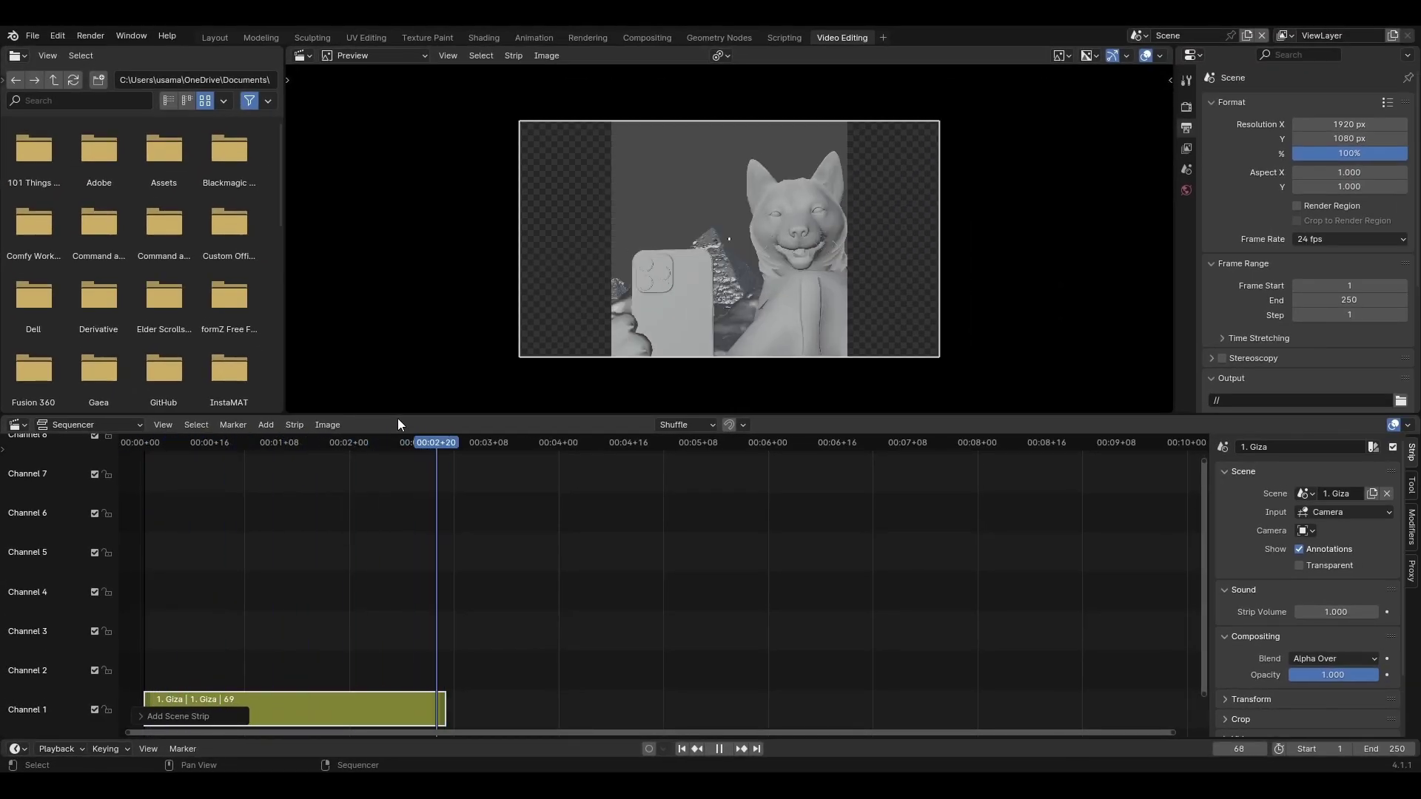
{"action": "left_click_drag", "start_coordinate": [392, 442], "coordinate": [205, 448]}
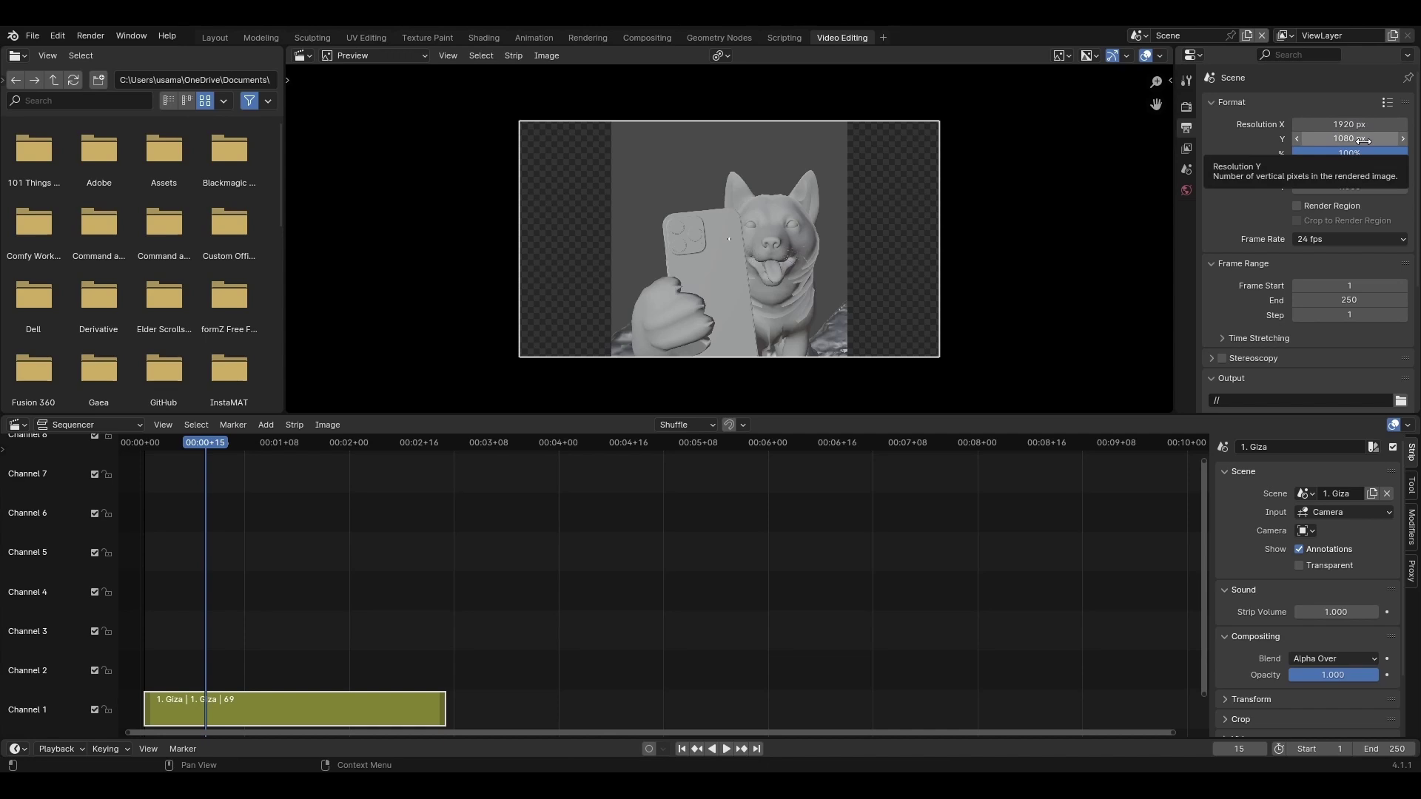
- Check the scene list, then undo to remove the 1. Giza strip from the sequencer
{"action": "left_click", "coordinate": [1139, 35]}
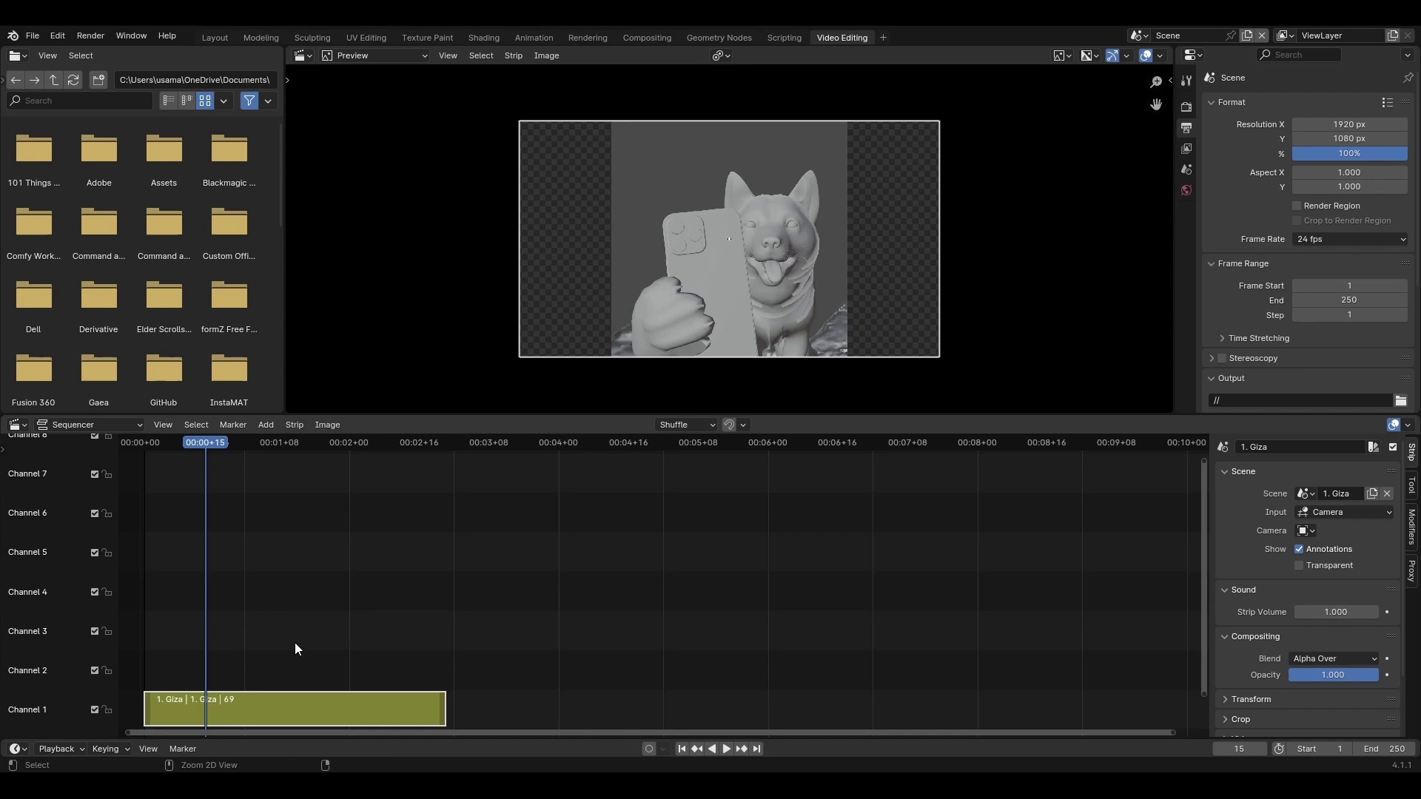
{"action": "key", "text": "ctrl+z"}
{"action": "key", "text": "ctrl+z"}
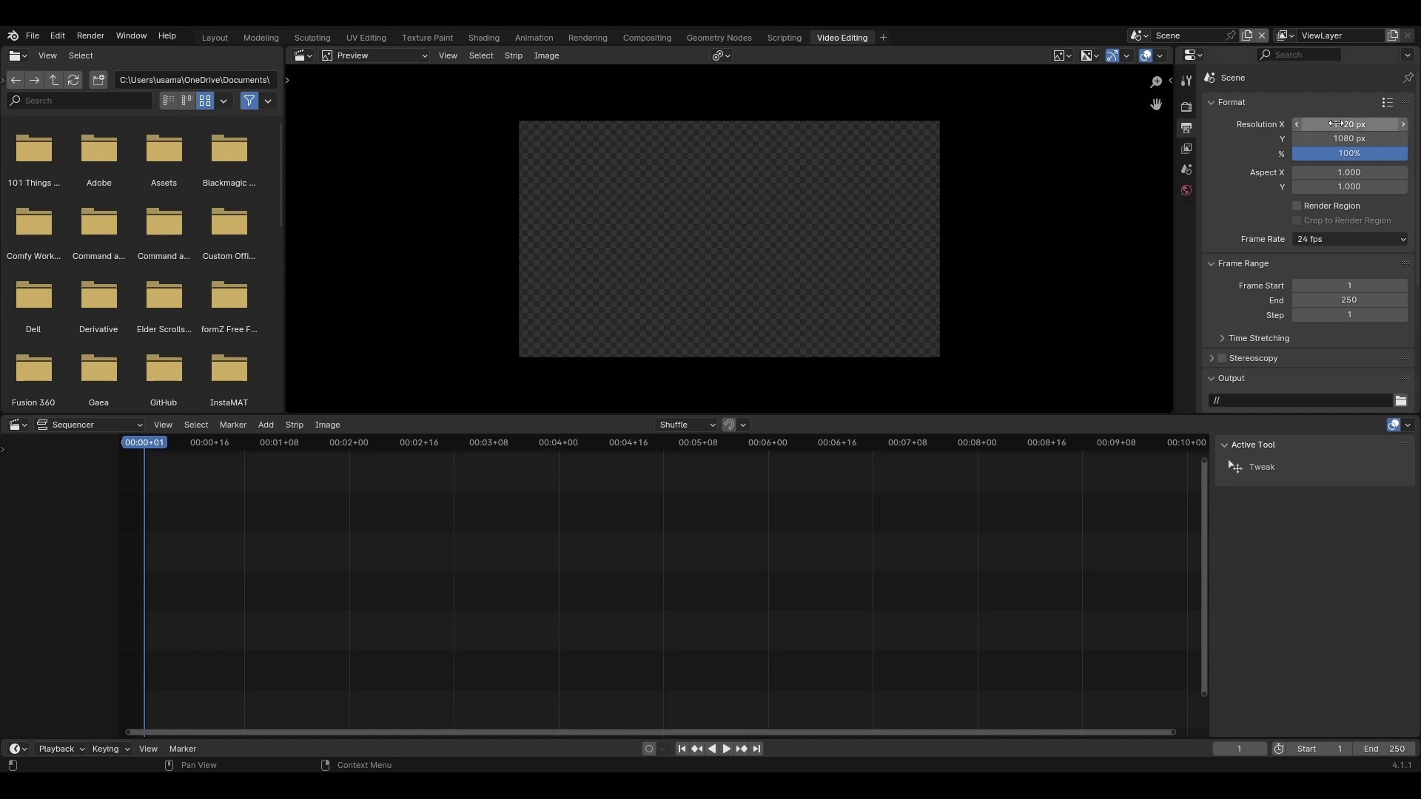
- Set the output resolution to 1080 × 1920 px
{"action": "left_click", "coordinate": [1387, 104]}
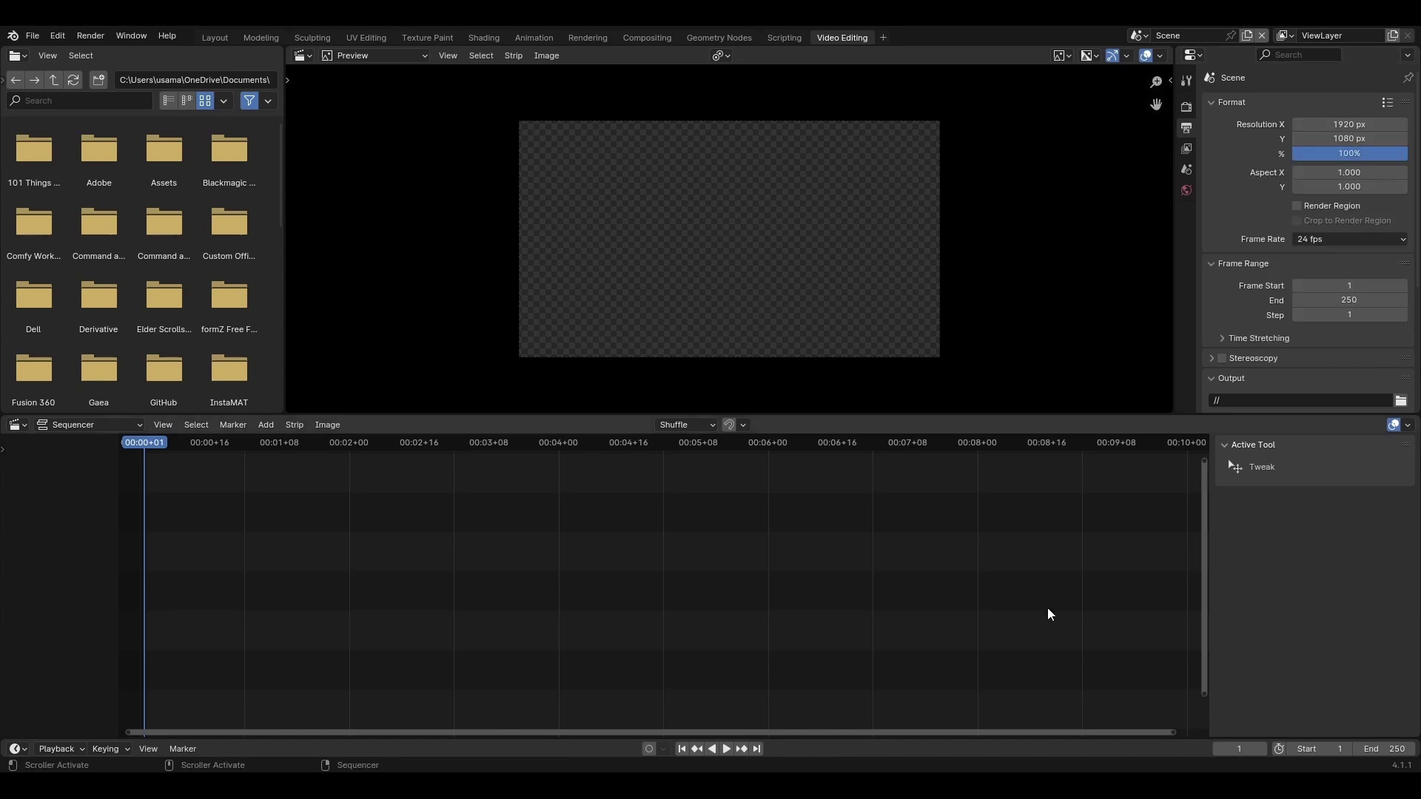
{"action": "left_click", "coordinate": [1353, 124]}
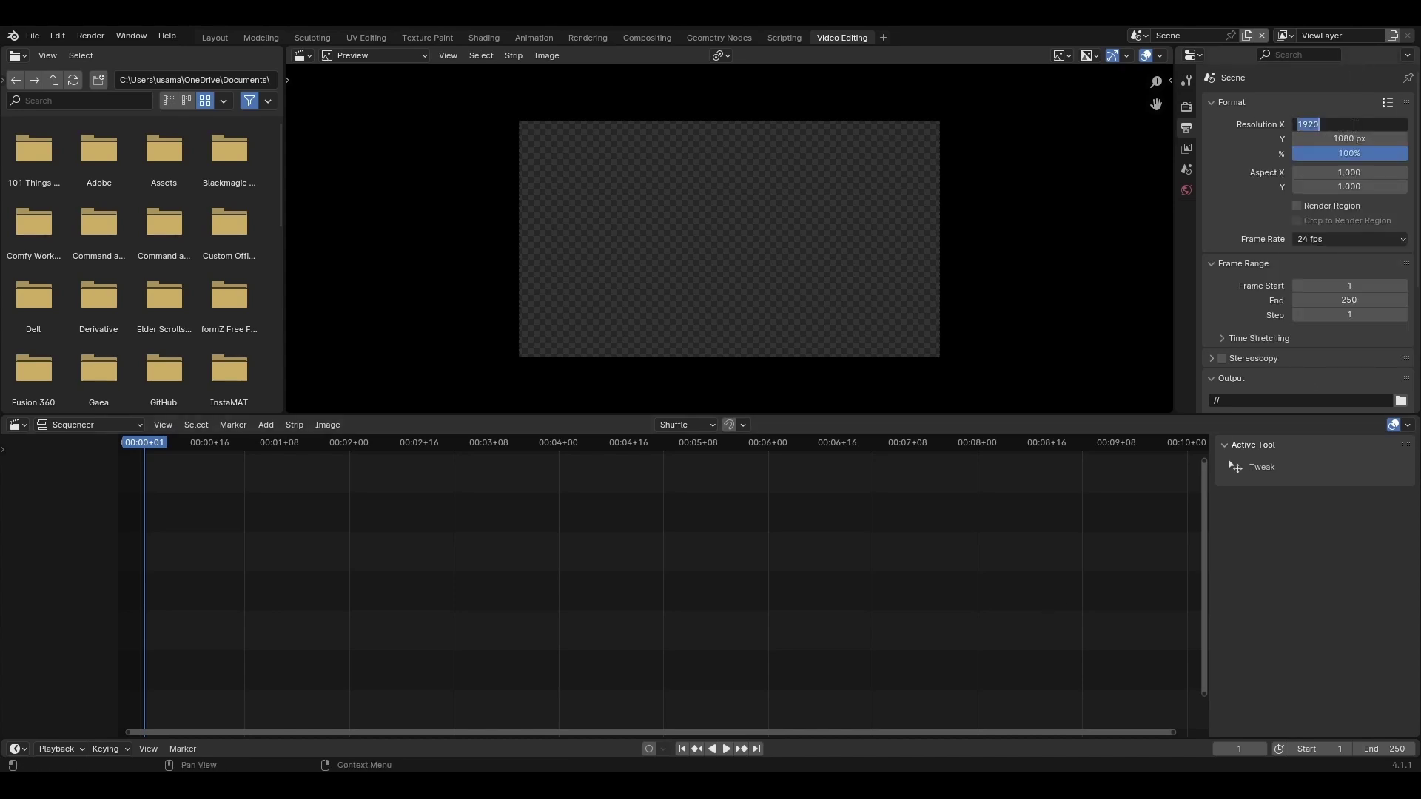
{"action": "type", "text": "10"}
{"action": "key", "text": "Tab"}
{"action": "type", "text": "19"}
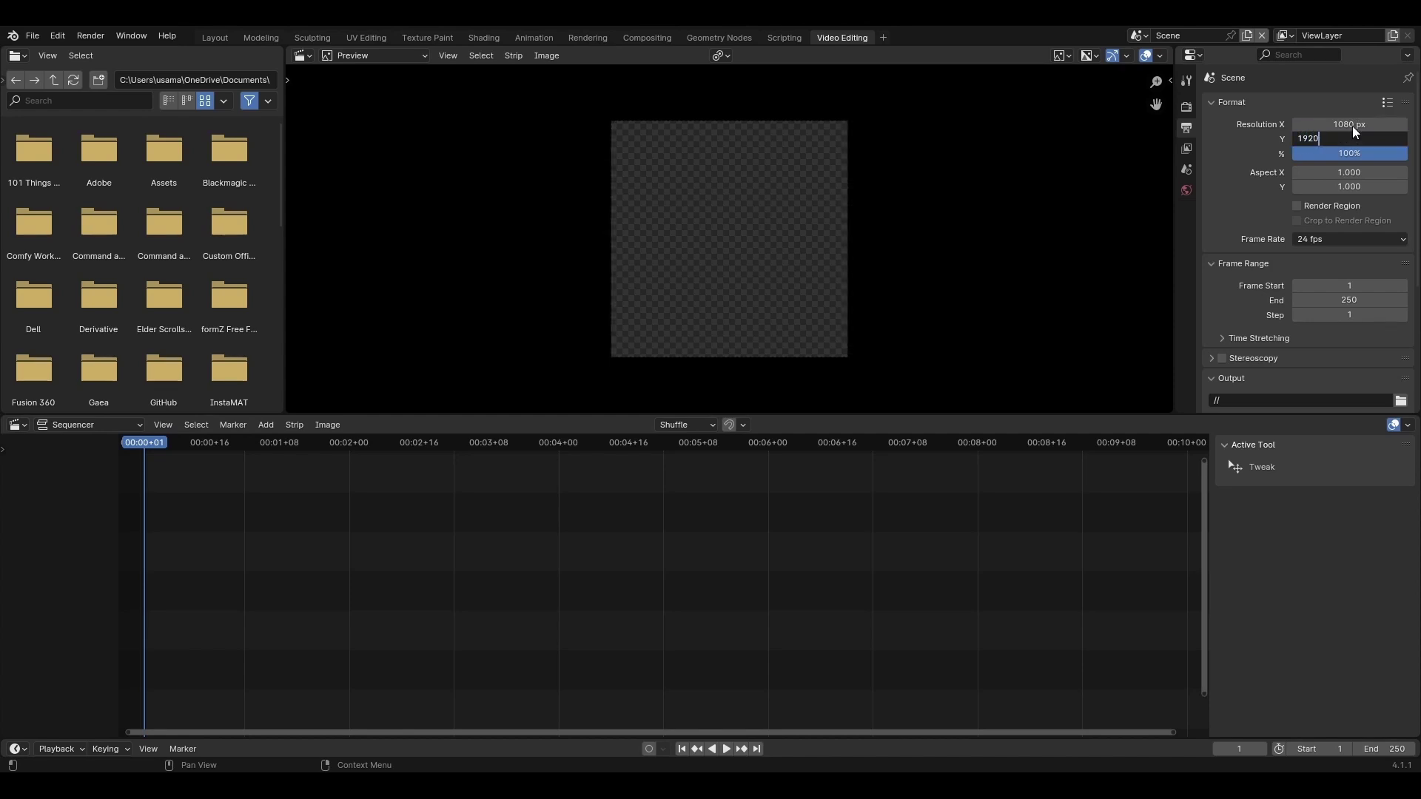
{"action": "type", "text": "20"}
{"action": "key", "text": "Return"}
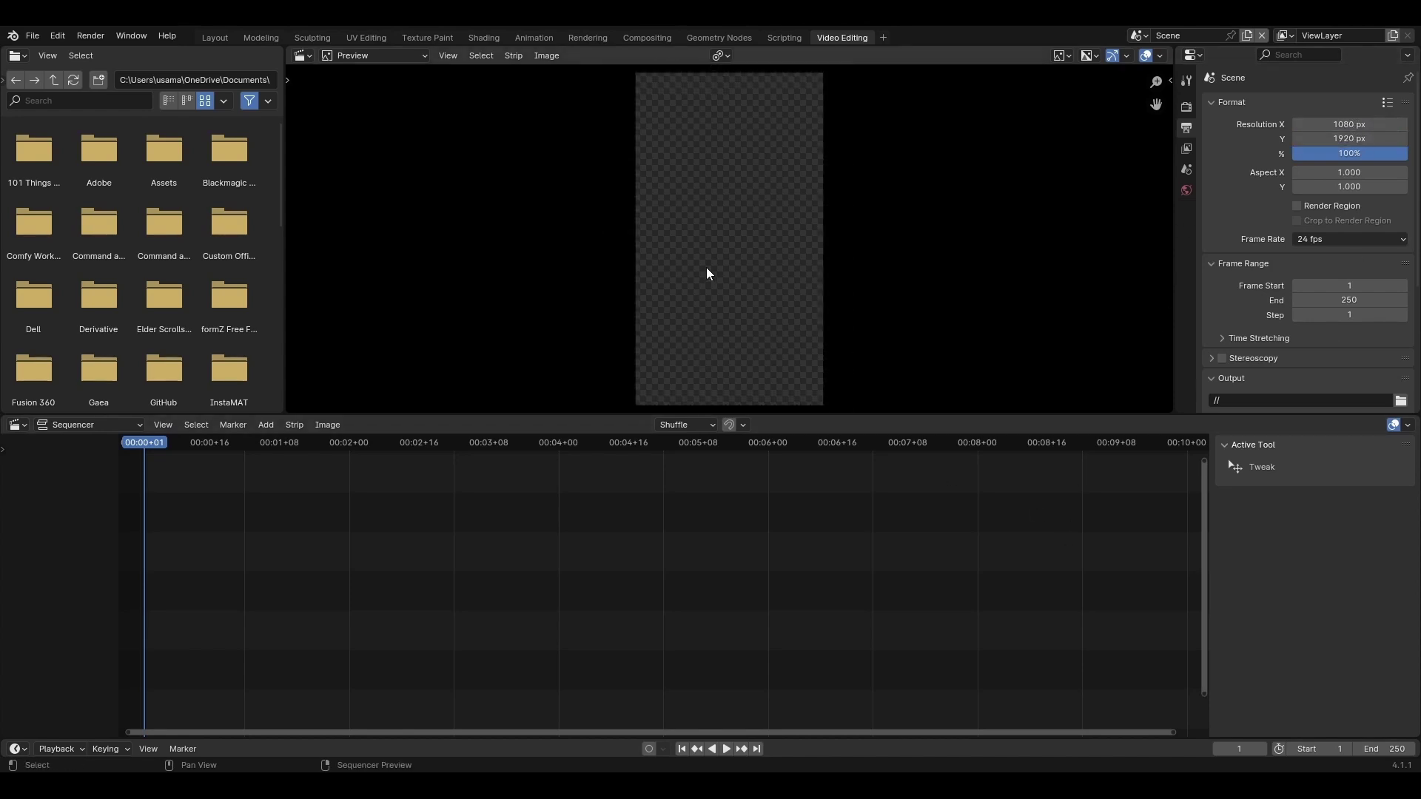
{"action": "scroll", "coordinate": [706, 264], "scroll_direction": "down", "scroll_amount": 1}
- Re-add the 1. Giza scene strip, scrub through it, and render the current frame 22
{"action": "key", "text": "shift+a"}
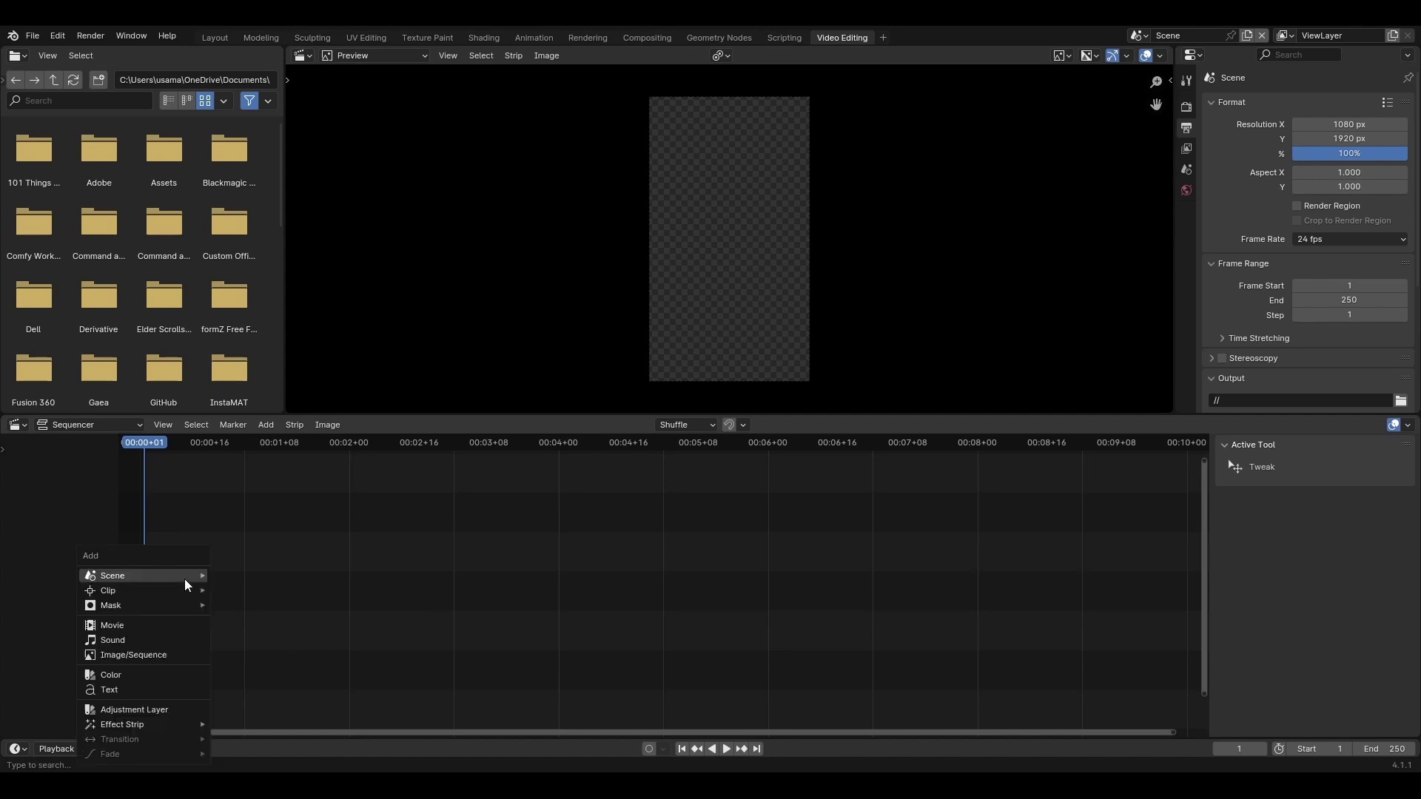
{"action": "mouse_move", "coordinate": [184, 579]}
{"action": "left_click", "coordinate": [248, 596]}
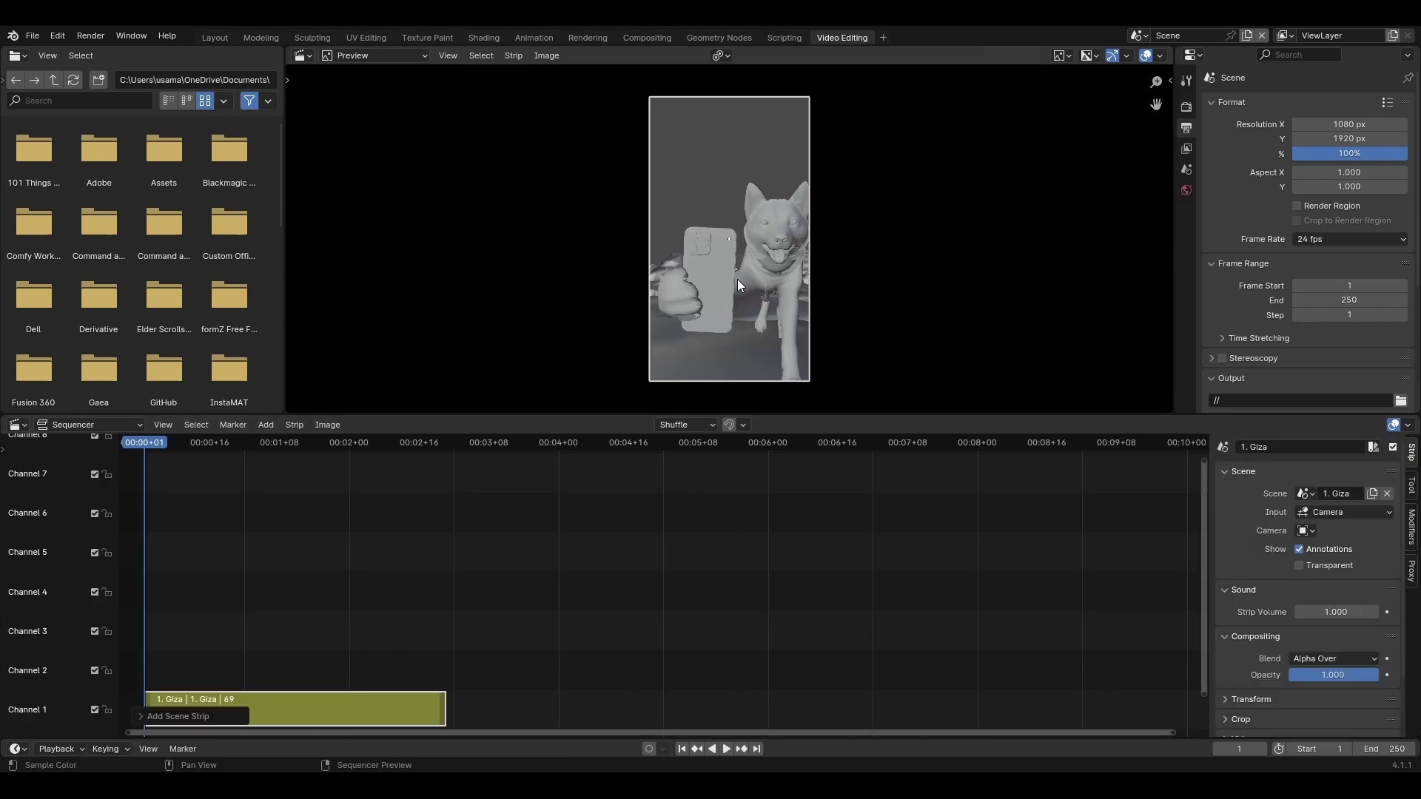
{"action": "key", "text": "space"}
{"action": "mouse_move", "coordinate": [259, 439]}
{"action": "left_mouse_down"}
{"action": "mouse_move", "coordinate": [406, 440]}
{"action": "mouse_move", "coordinate": [201, 438]}
{"action": "mouse_move", "coordinate": [279, 455]}
{"action": "mouse_move", "coordinate": [235, 438]}
{"action": "left_mouse_up"}
{"action": "key", "text": "space"}
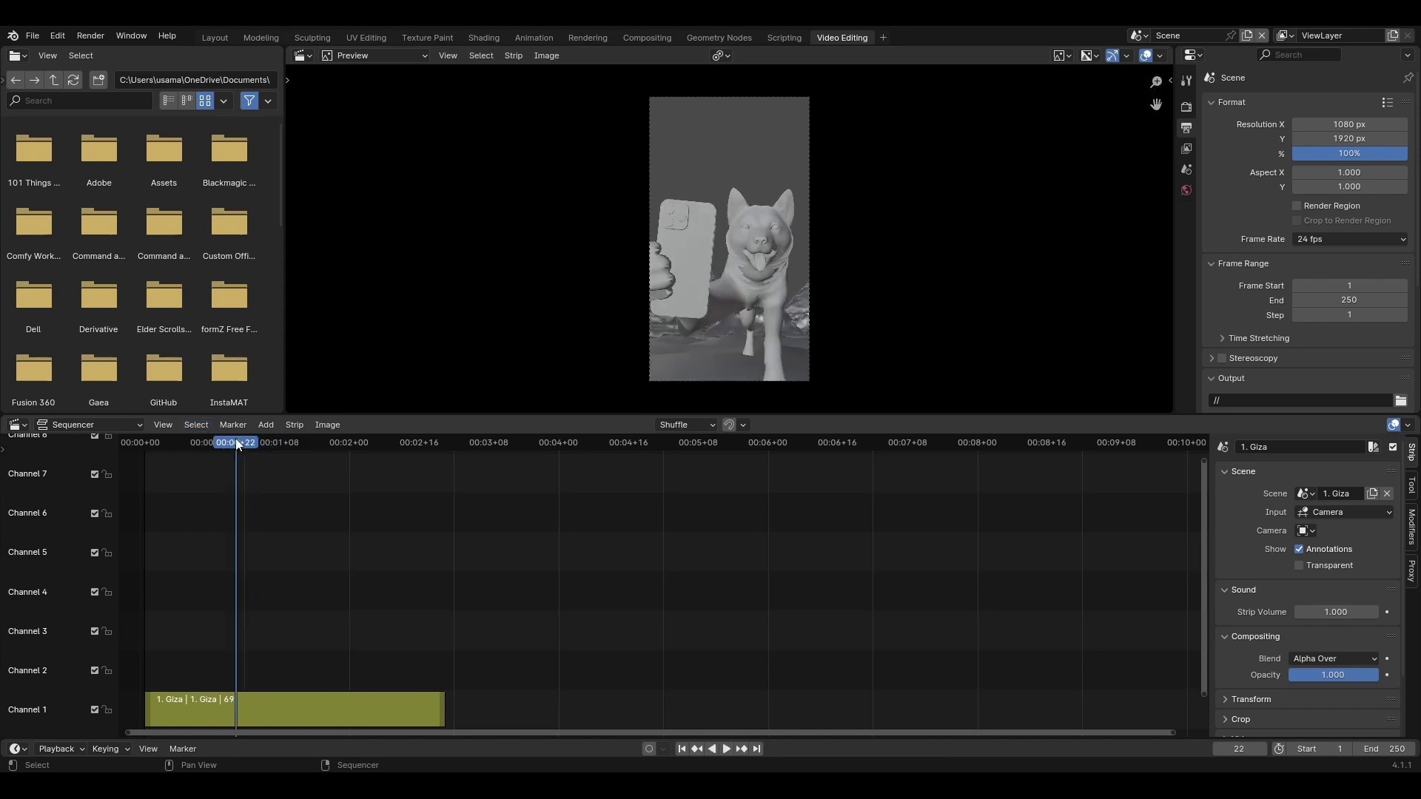
{"action": "key", "text": "F12"}
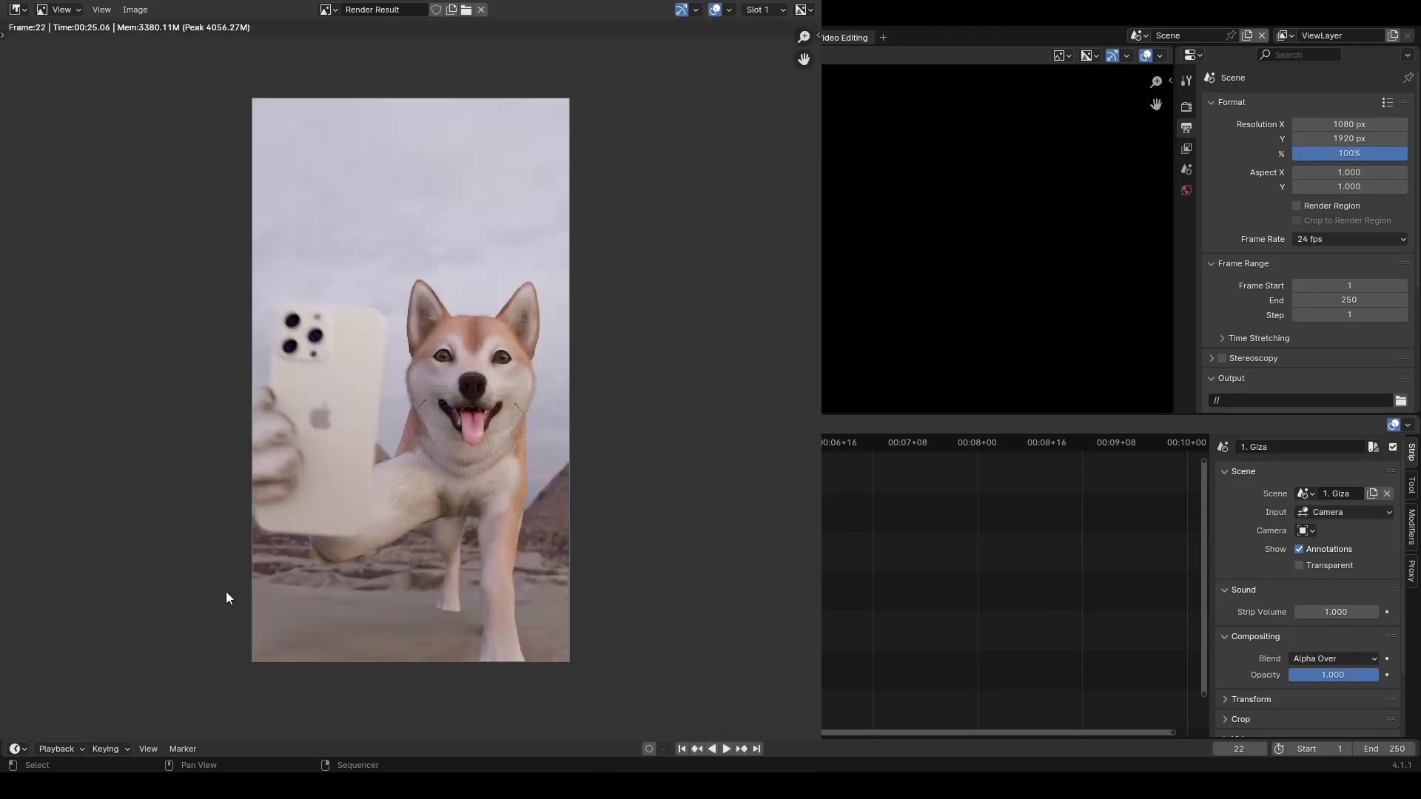
{"action": "scroll", "coordinate": [465, 526], "scroll_direction": "up", "scroll_amount": 5}
{"action": "scroll", "coordinate": [406, 519], "scroll_direction": "down", "scroll_amount": 4}
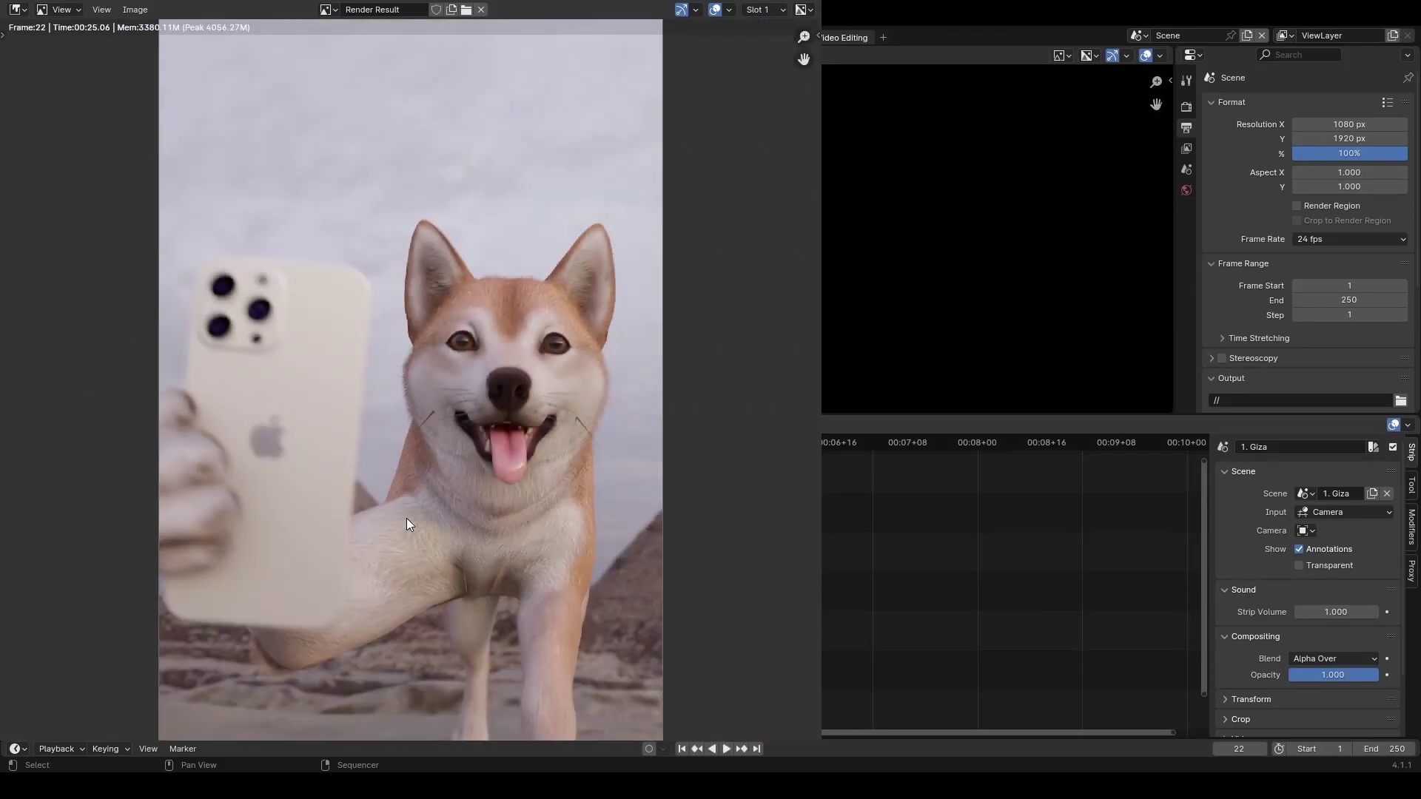
{"action": "scroll", "coordinate": [379, 465], "scroll_direction": "up", "scroll_amount": 6}
{"action": "scroll", "coordinate": [379, 465], "scroll_direction": "down", "scroll_amount": 7}
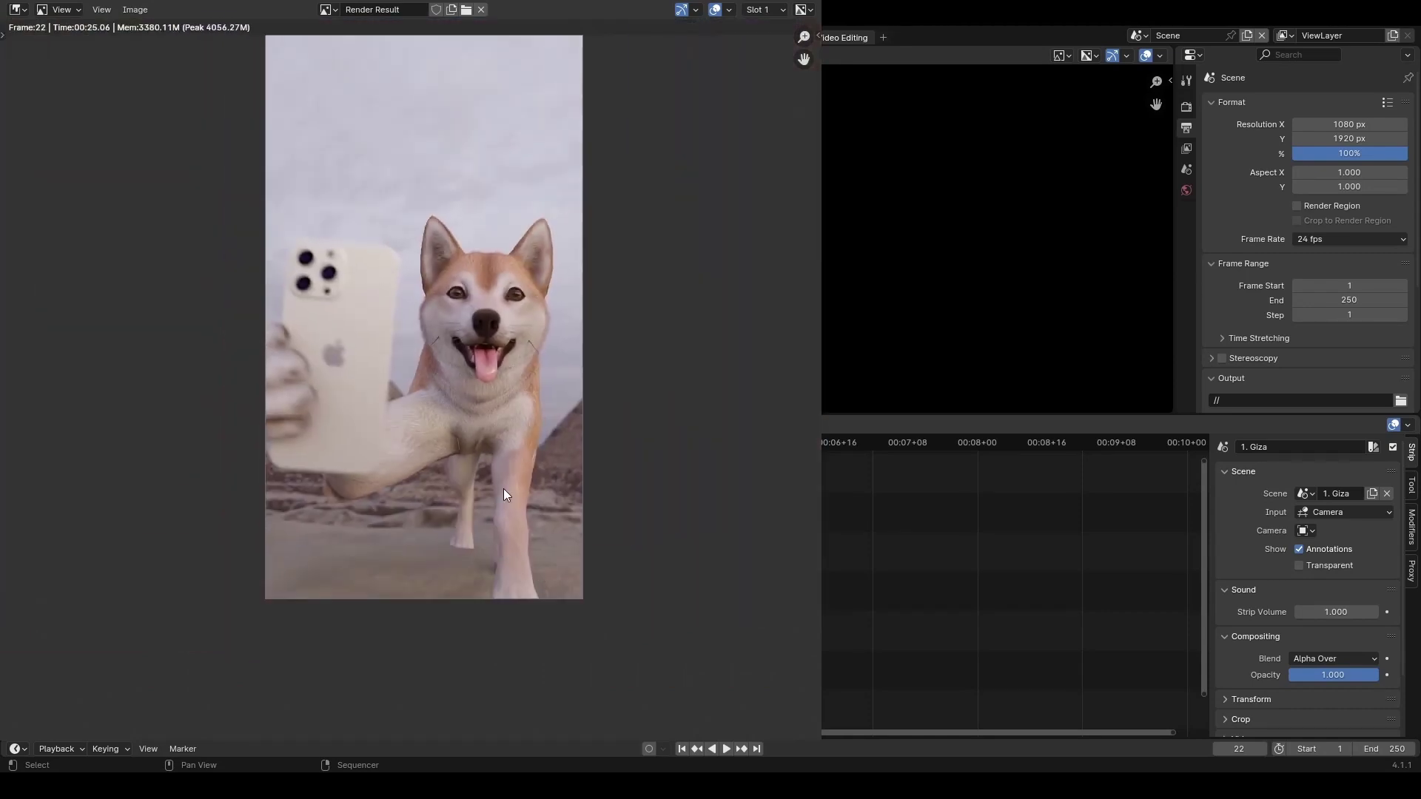
{"action": "middle_click_drag", "start_coordinate": [504, 489], "coordinate": [550, 405]}
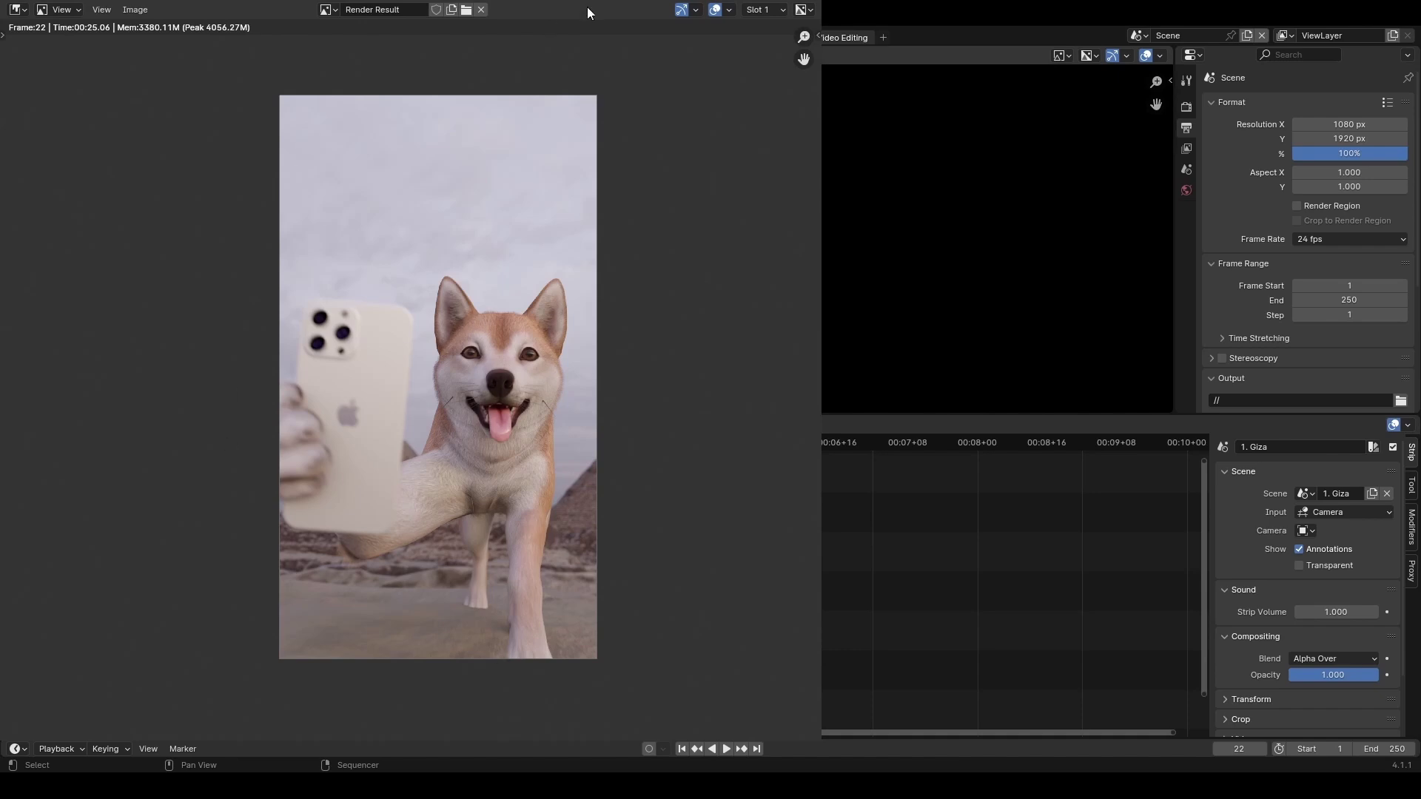
- Close the Render Result window and move the playhead past the Giza strip to frame 70
{"action": "left_click", "coordinate": [997, 124]}
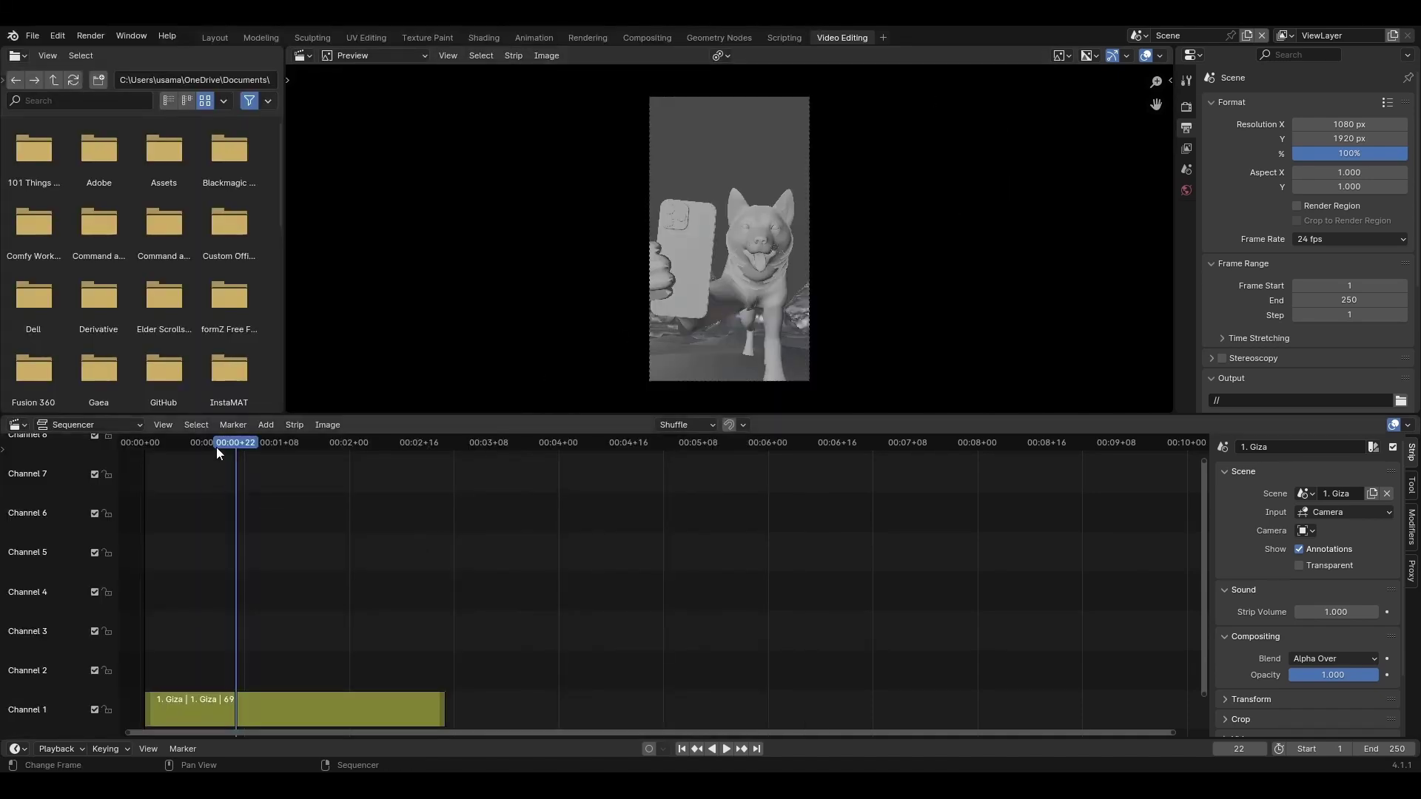
{"action": "left_click_drag", "start_coordinate": [216, 444], "coordinate": [304, 460]}
{"action": "key", "text": "Home"}
{"action": "middle_click_drag", "start_coordinate": [646, 571], "coordinate": [593, 572]}
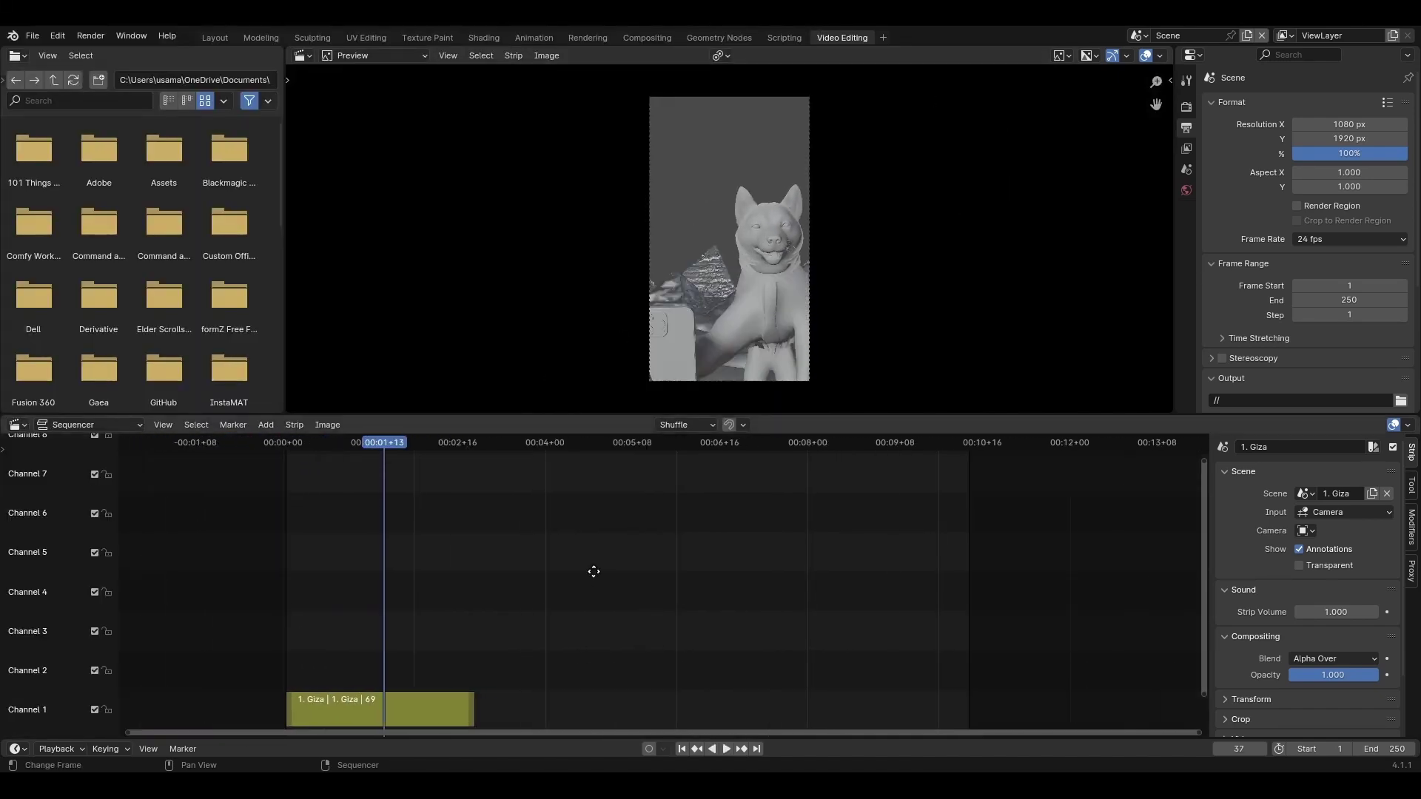
{"action": "left_click_drag", "start_coordinate": [404, 442], "coordinate": [474, 463]}
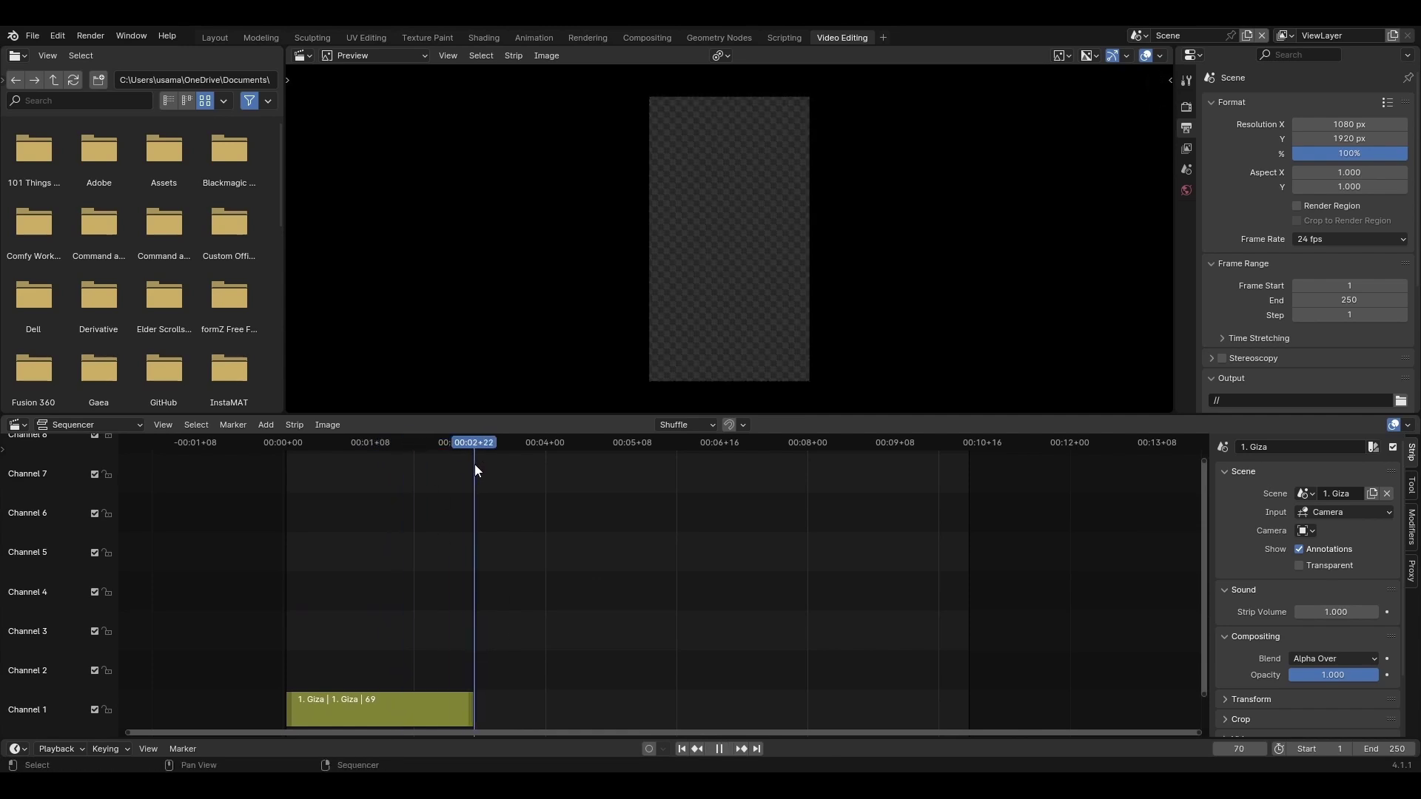
- Add the 2. Wall St scene strip at frame 70 and scrub through it
{"action": "key", "text": "shift+a"}
{"action": "mouse_move", "coordinate": [535, 575]}
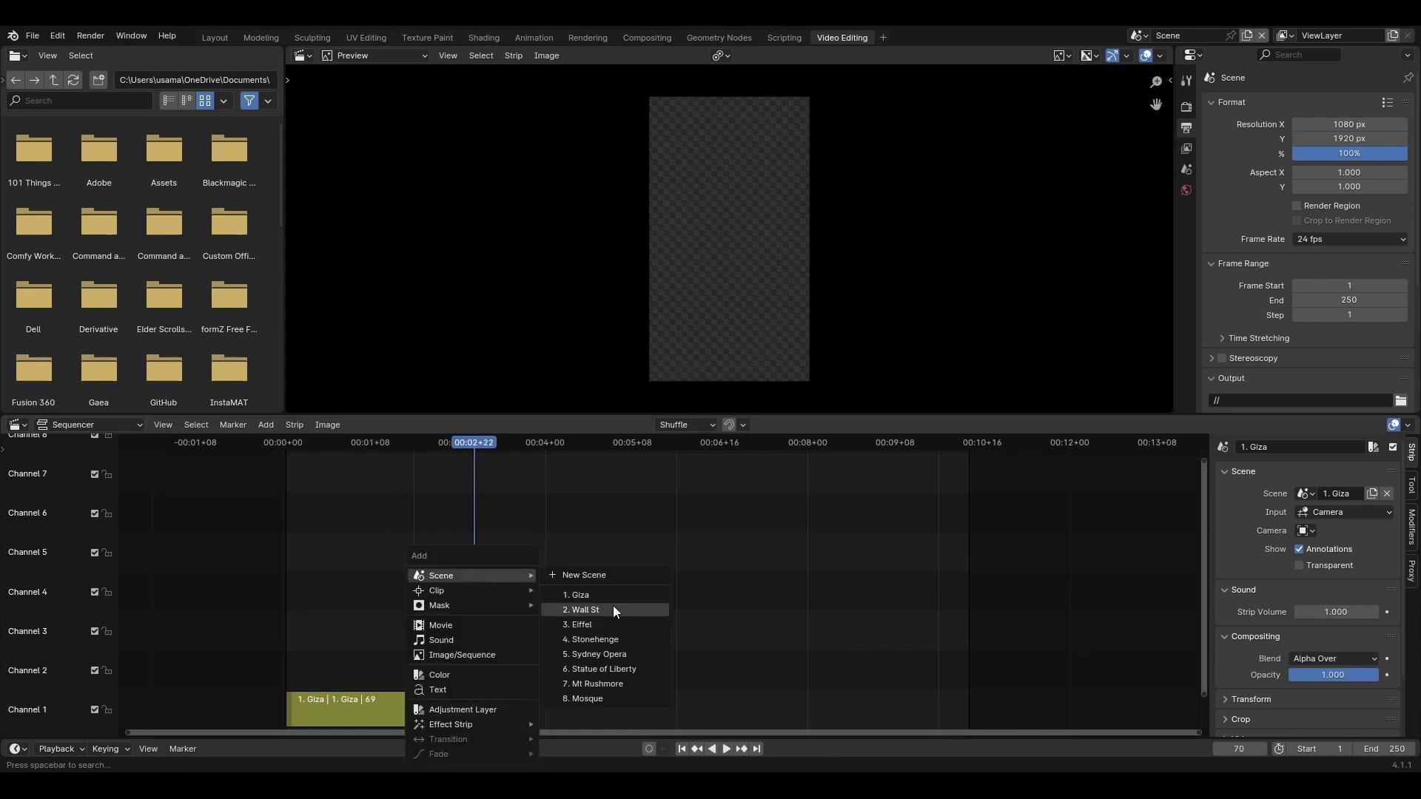
{"action": "left_click", "coordinate": [613, 606]}
{"action": "left_click_drag", "start_coordinate": [476, 448], "coordinate": [559, 444]}
- Add the 3. Eiffel scene strip at frame 101, then play and scrub the sequence
{"action": "key", "text": "shift+a"}
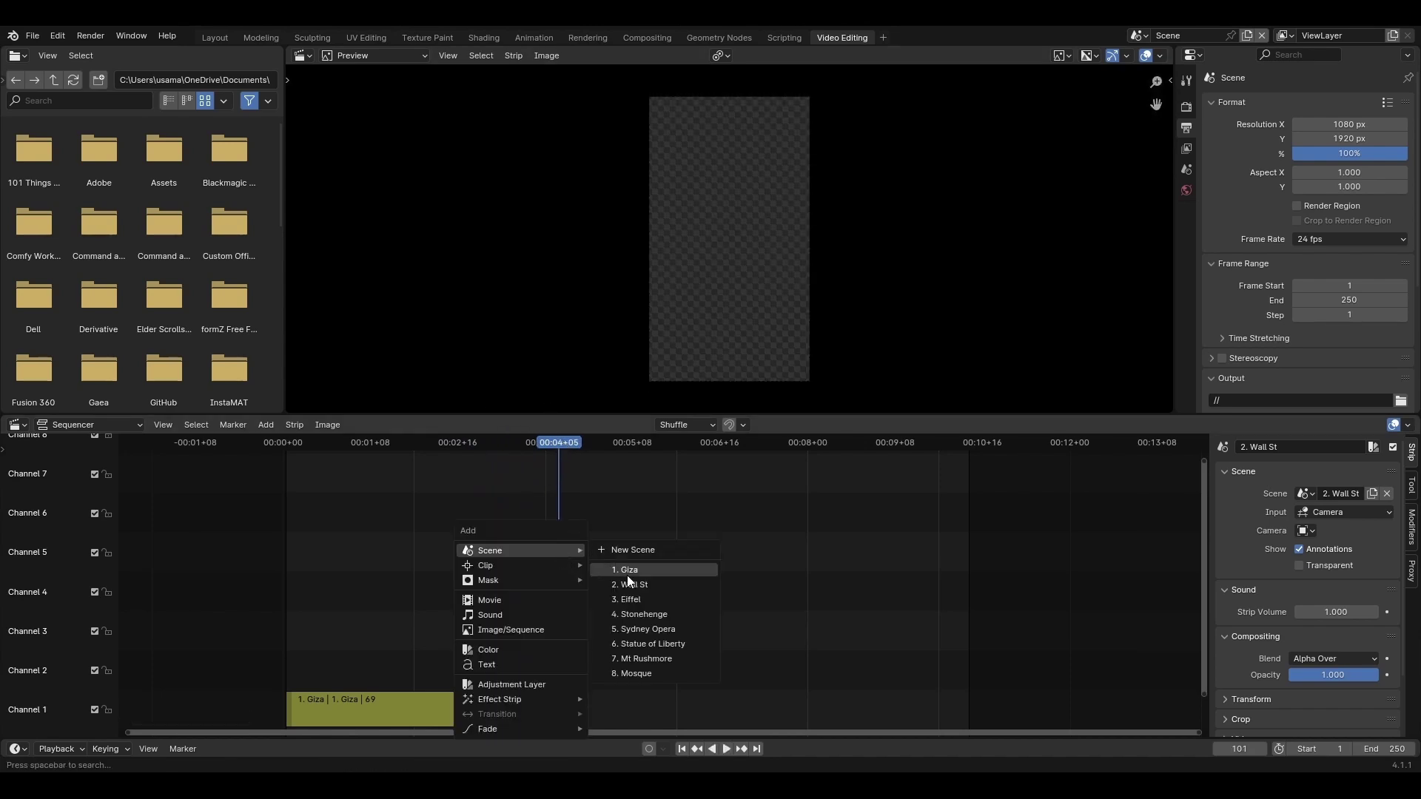
{"action": "left_click", "coordinate": [638, 599]}
{"action": "left_click_drag", "start_coordinate": [539, 441], "coordinate": [325, 434]}
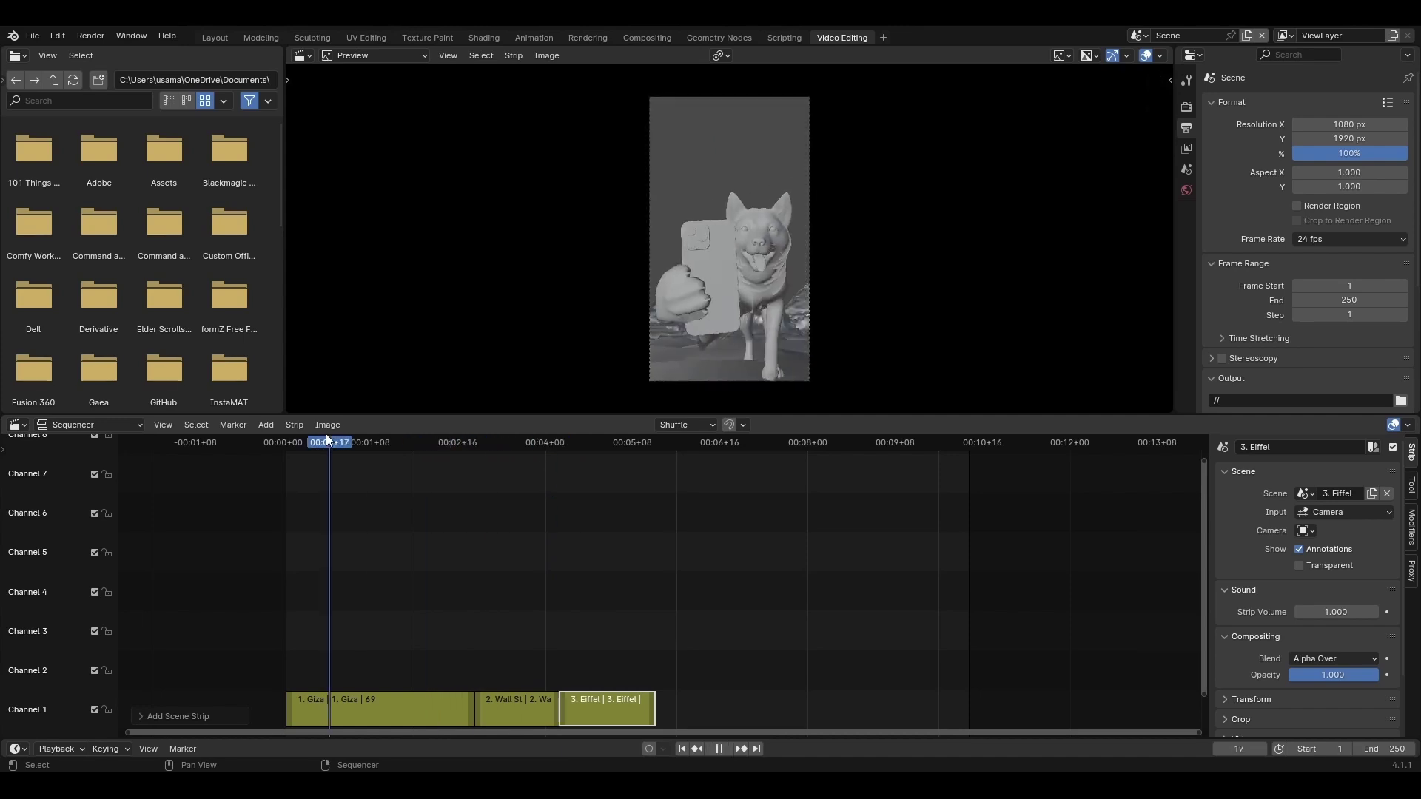
{"action": "key", "text": "space"}
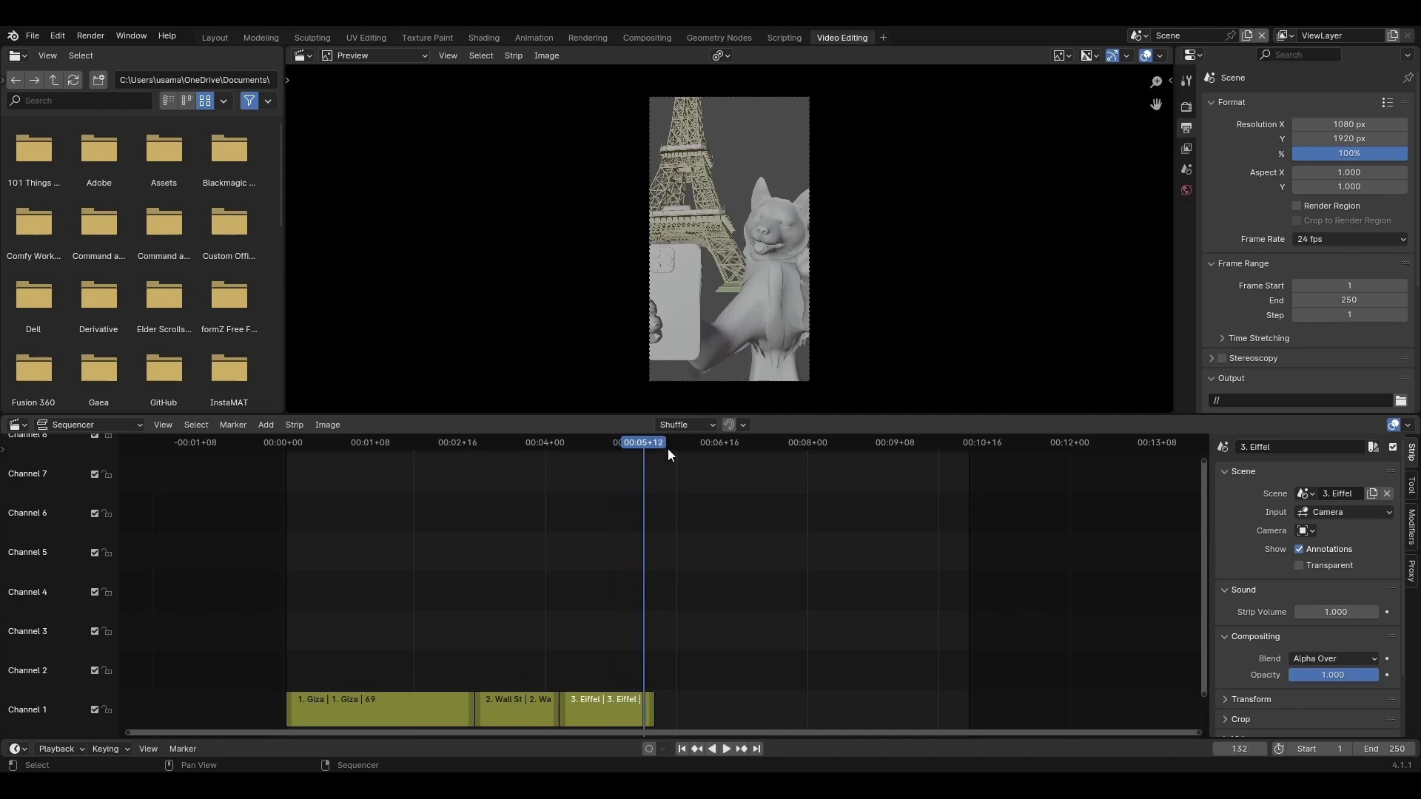
{"action": "left_click_drag", "start_coordinate": [668, 449], "coordinate": [502, 448]}
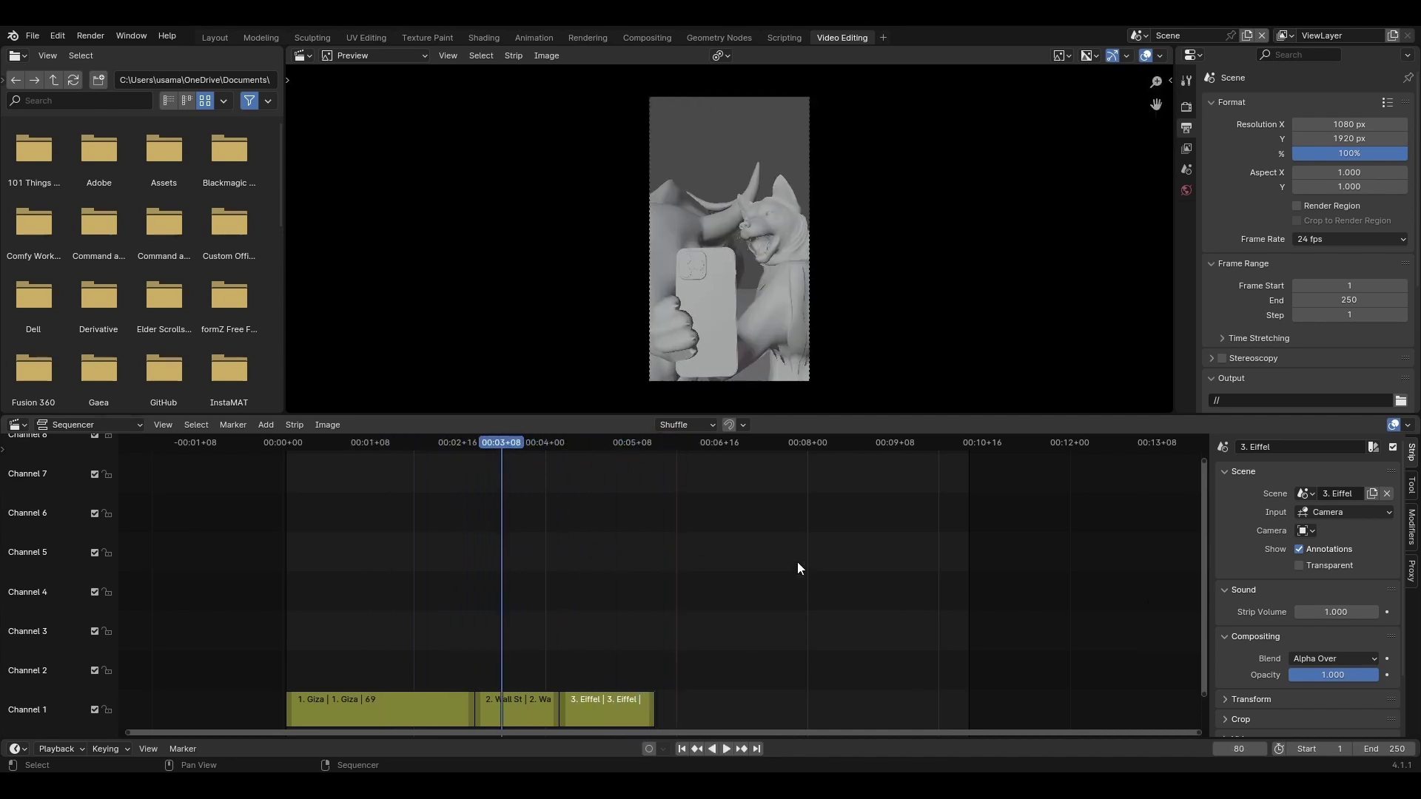
- Set the scene's End frame to 135
{"action": "left_click", "coordinate": [1384, 749]}
{"action": "type", "text": "94"}
{"action": "key", "text": "Return"}
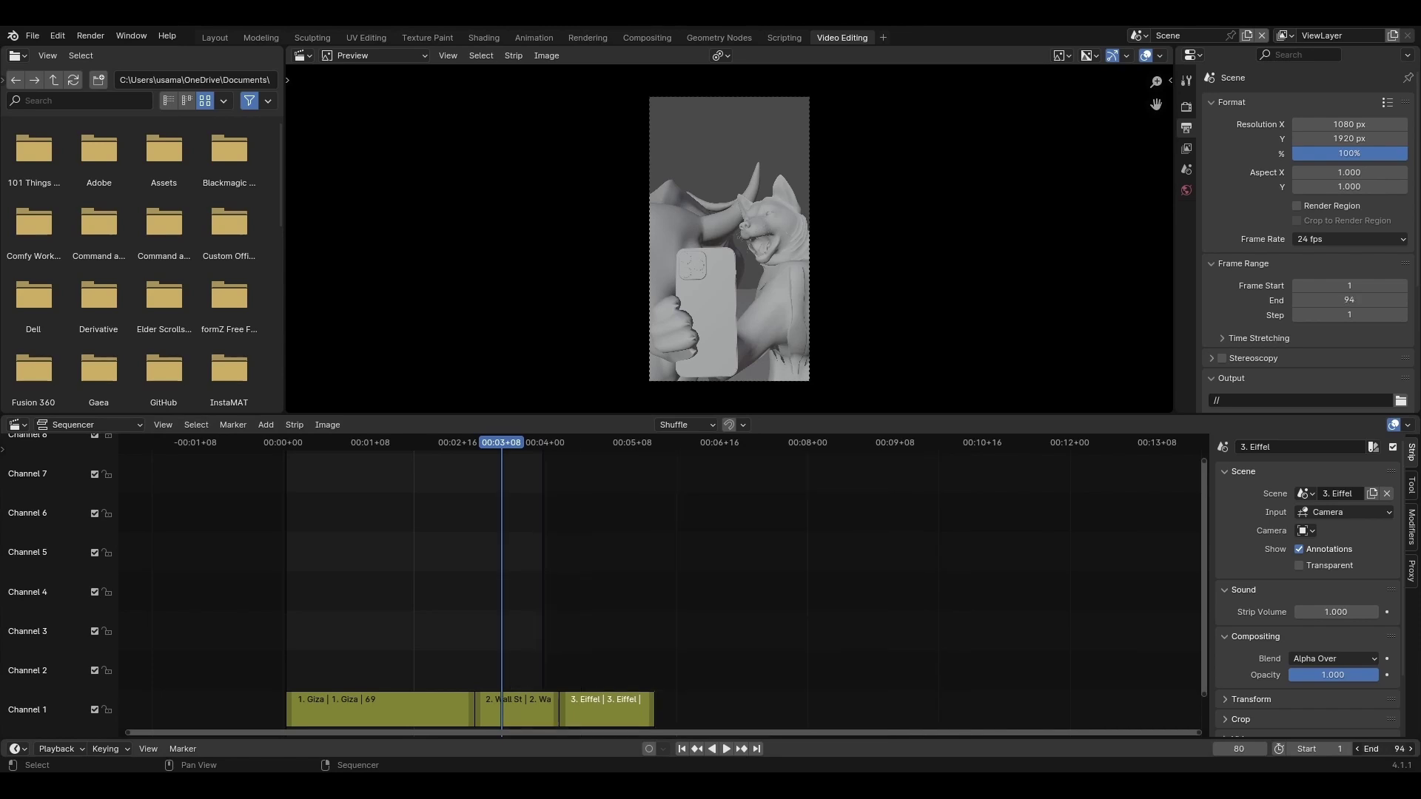
{"action": "left_click_drag", "start_coordinate": [732, 490], "coordinate": [664, 490]}
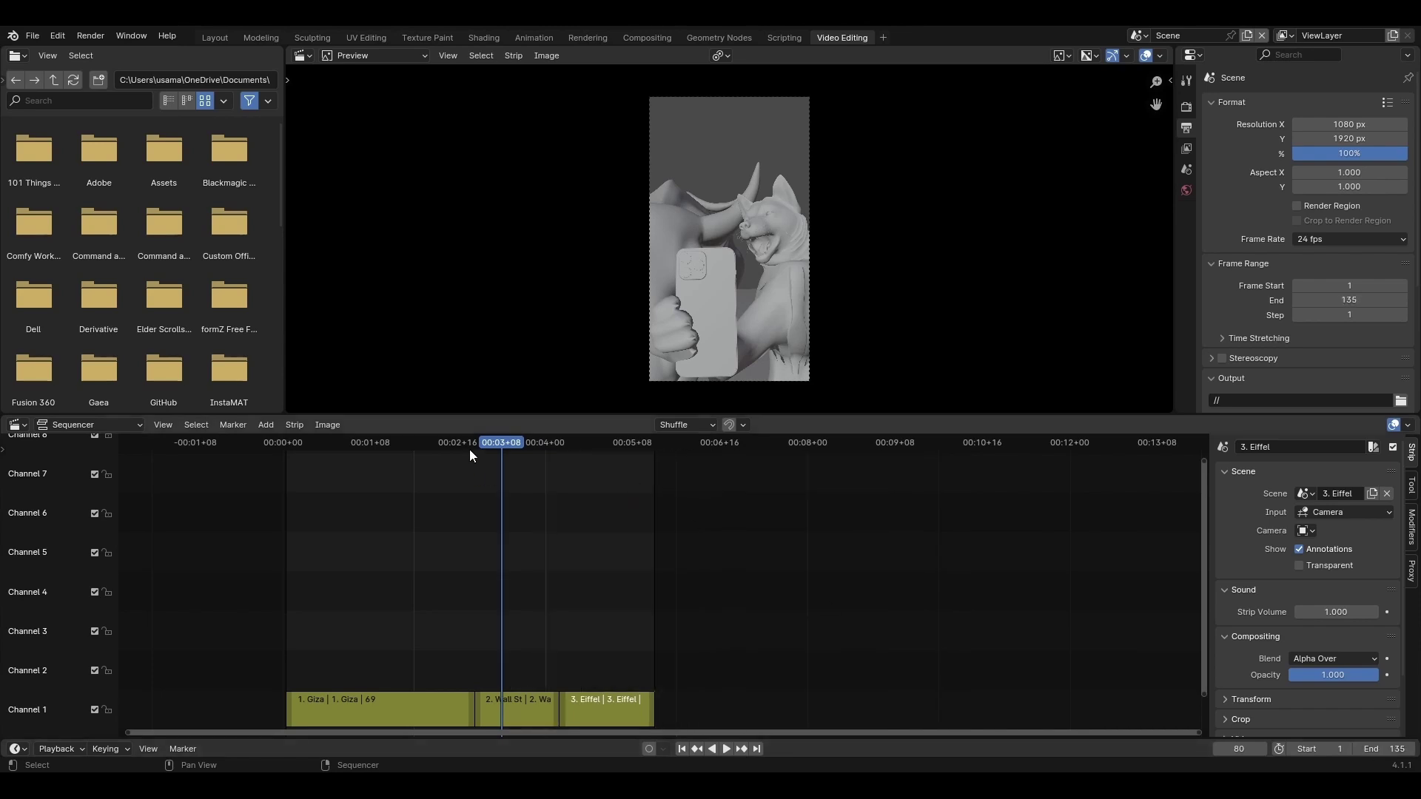
- Scrub through the sequence to check the three strips play back-to-back up to frame 135
{"action": "mouse_move", "coordinate": [469, 451]}
{"action": "left_mouse_down"}
{"action": "mouse_move", "coordinate": [295, 448]}
{"action": "mouse_move", "coordinate": [460, 453]}
{"action": "left_mouse_up"}
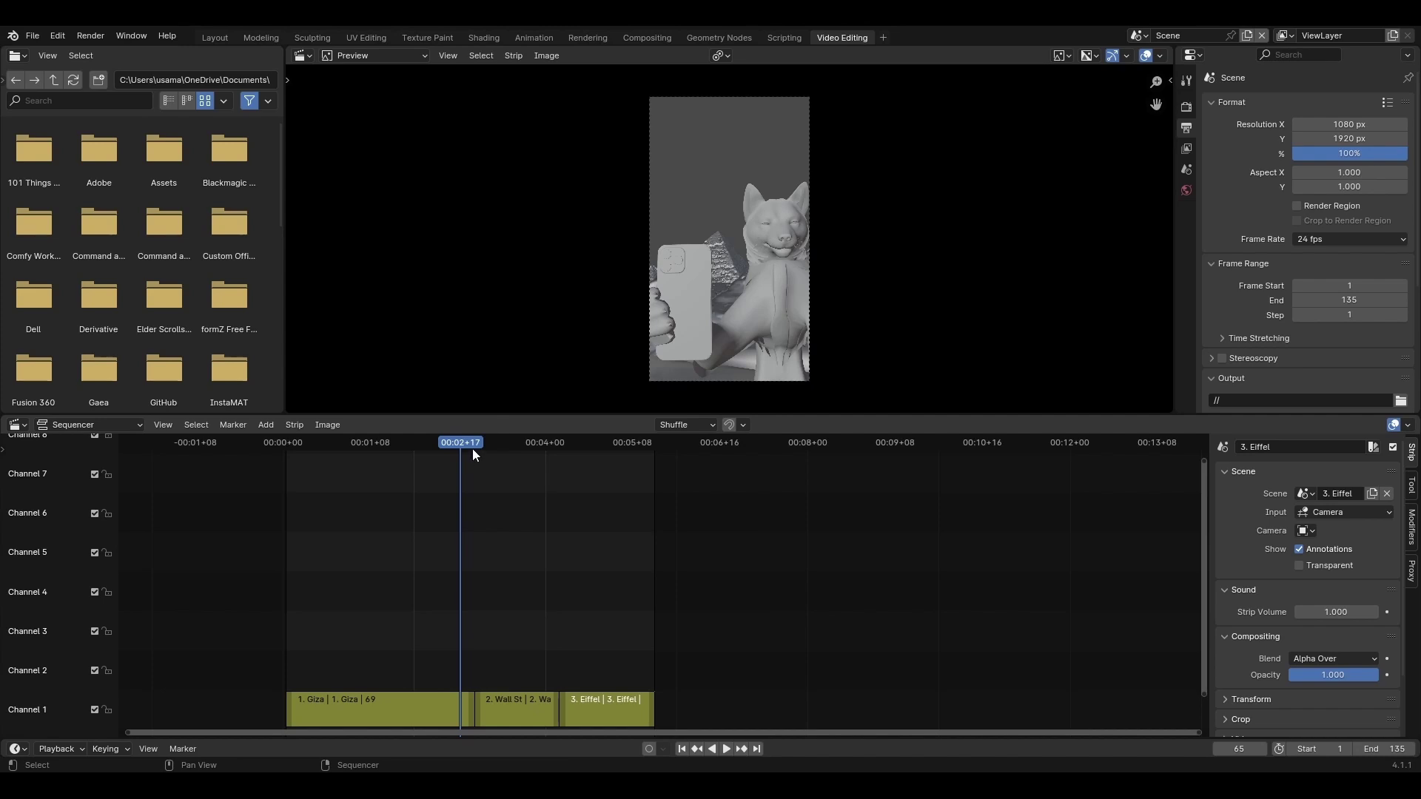
{"action": "left_click_drag", "start_coordinate": [473, 448], "coordinate": [377, 606]}
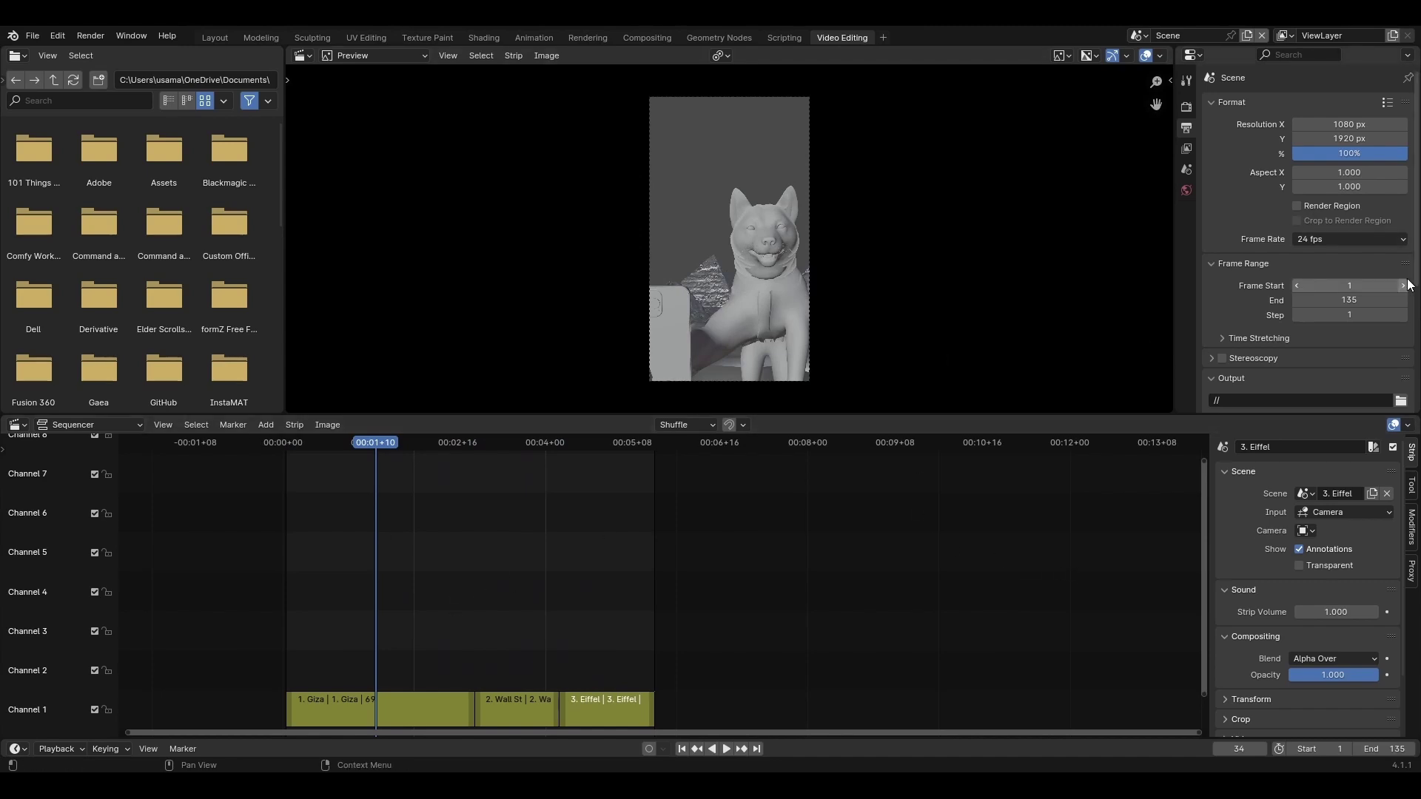
{"action": "scroll", "coordinate": [1268, 344], "scroll_direction": "down", "scroll_amount": 3}
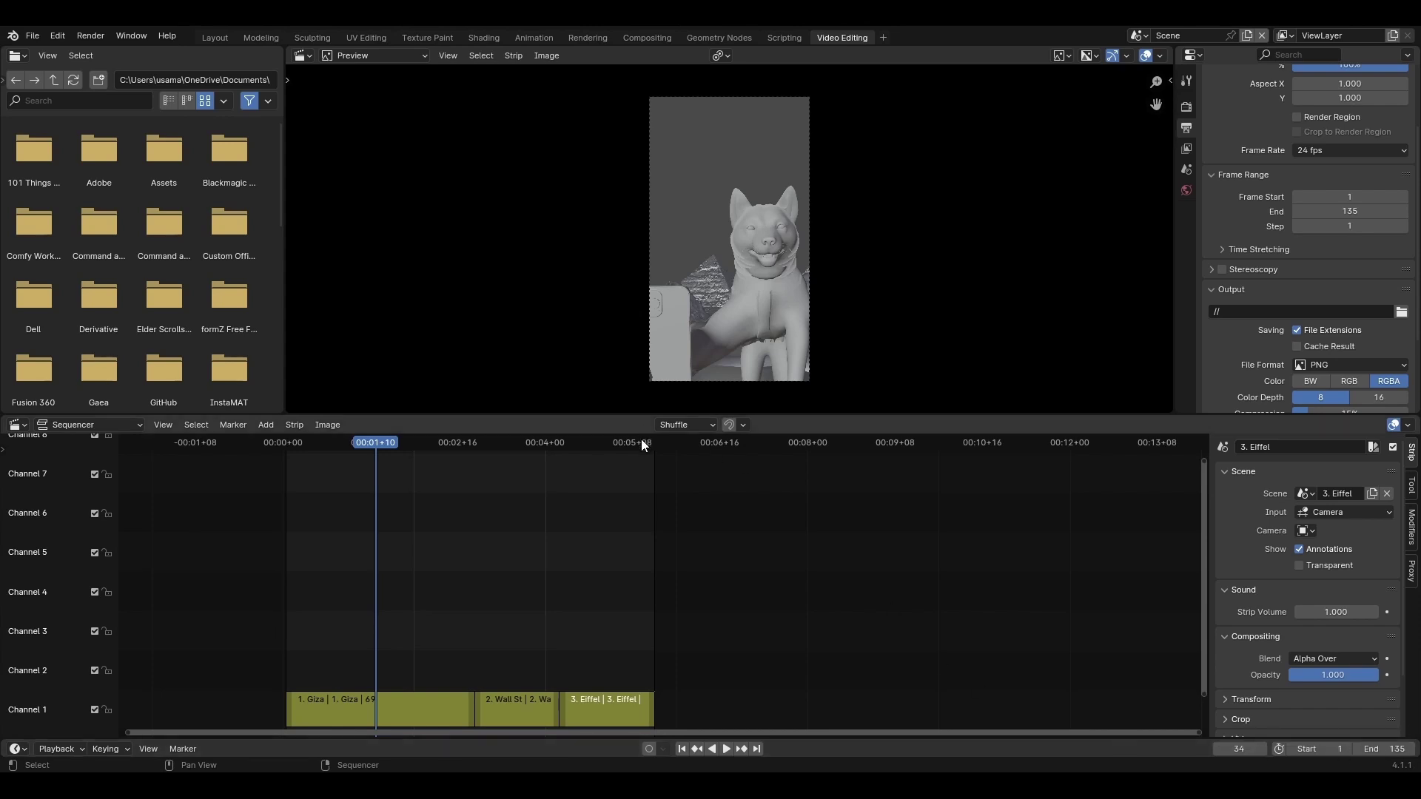
{"action": "left_click_drag", "start_coordinate": [641, 439], "coordinate": [384, 462]}
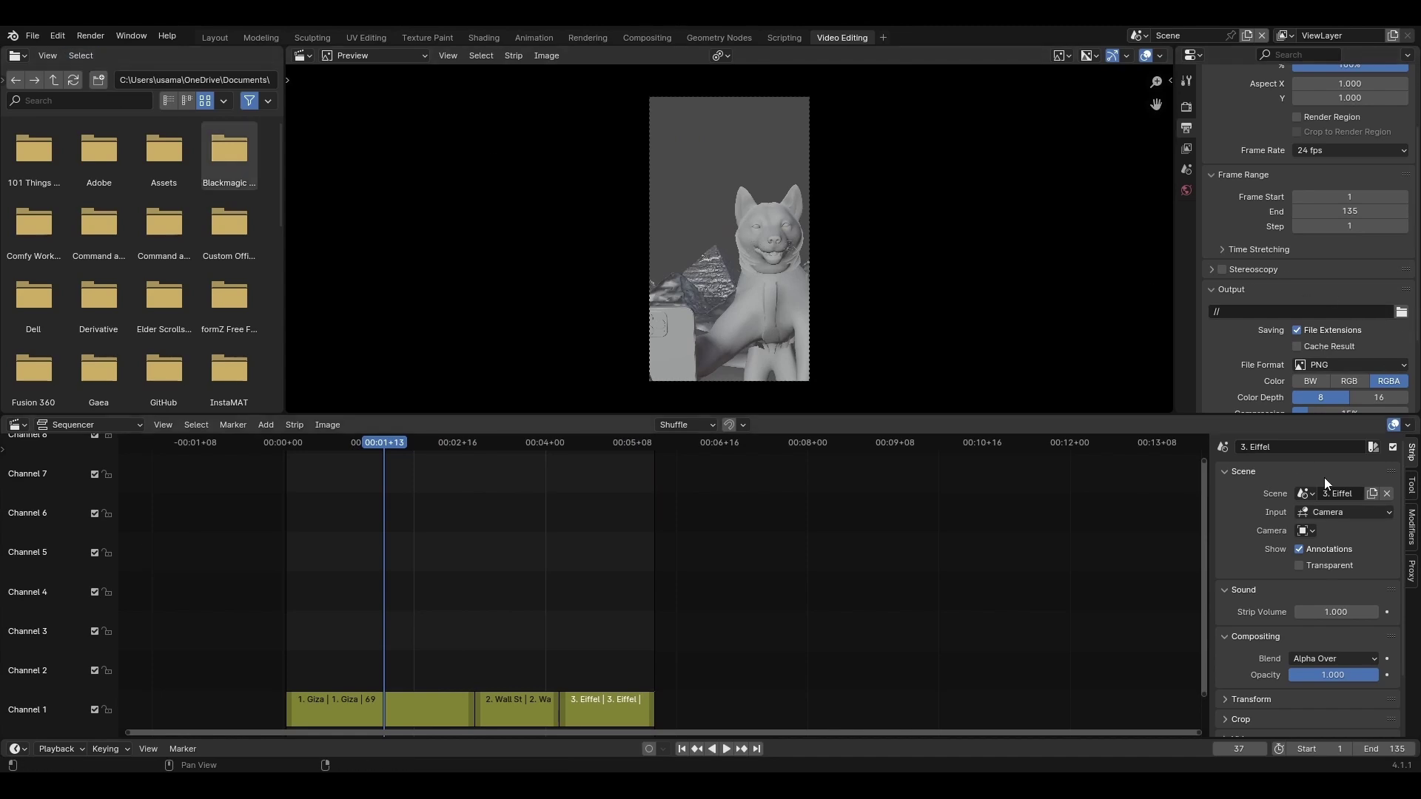
{"action": "scroll", "coordinate": [1325, 478], "scroll_direction": "down", "scroll_amount": 1}
{"action": "scroll", "coordinate": [1193, 459], "scroll_direction": "down", "scroll_amount": 2}
{"action": "scroll", "coordinate": [1258, 333], "scroll_direction": "down", "scroll_amount": 3}
{"action": "scroll", "coordinate": [456, 569], "scroll_direction": "down", "scroll_amount": 2}
{"action": "scroll", "coordinate": [457, 564], "scroll_direction": "up", "scroll_amount": 2}
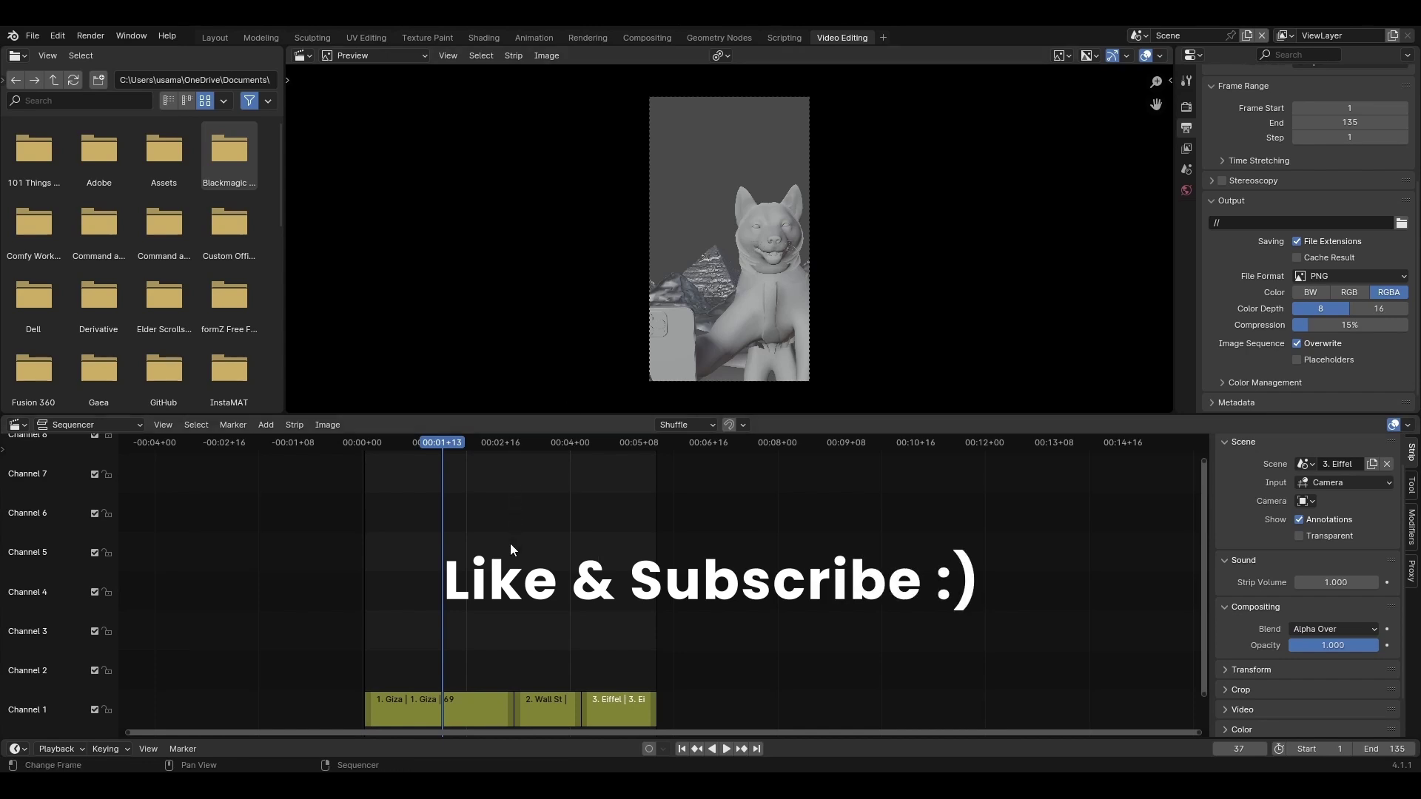
{"action": "key", "text": "space"}
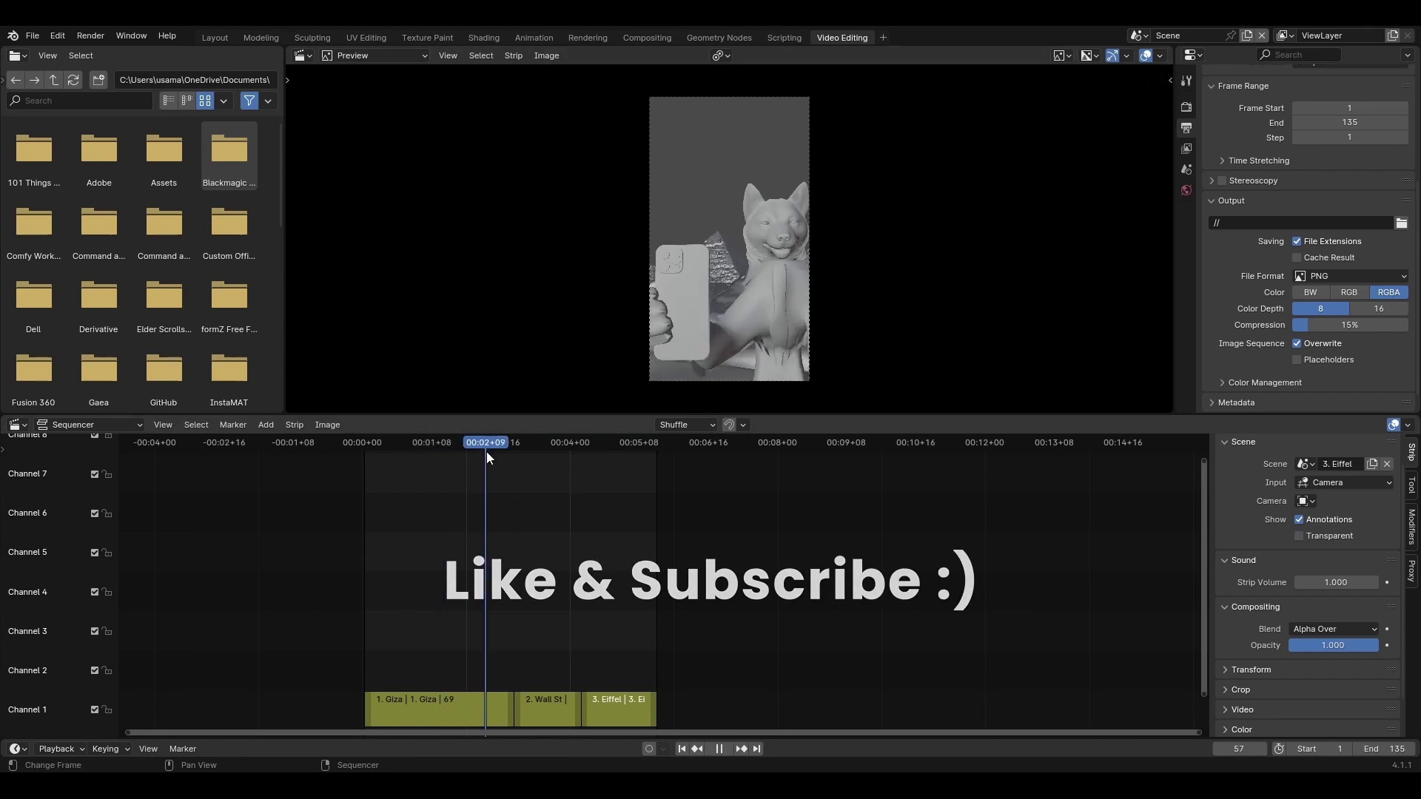
{"action": "mouse_move", "coordinate": [524, 522]}
{"action": "left_mouse_down"}
{"action": "mouse_move", "coordinate": [500, 527]}
{"action": "mouse_move", "coordinate": [513, 534]}
{"action": "left_mouse_up"}
{"action": "left_click_drag", "start_coordinate": [496, 441], "coordinate": [589, 443]}
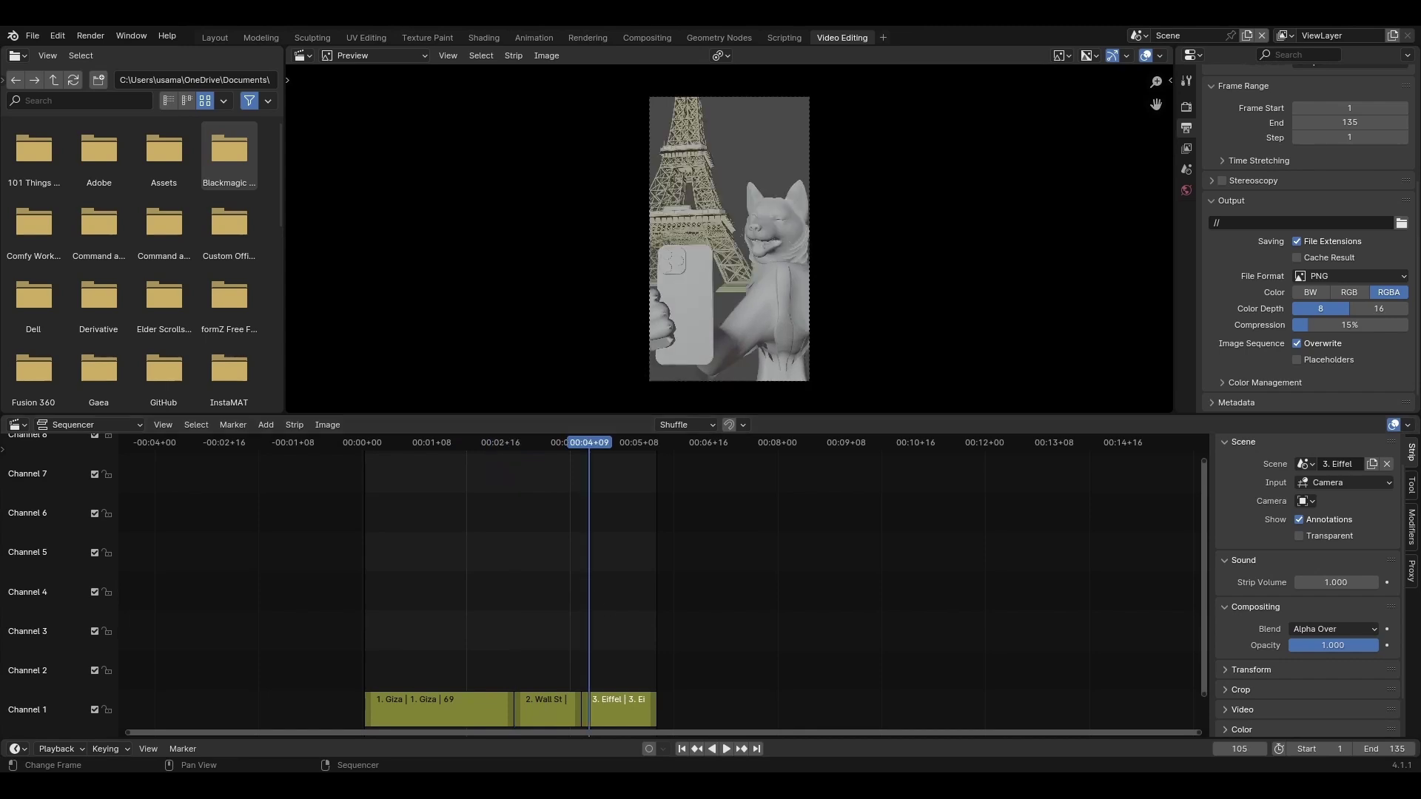